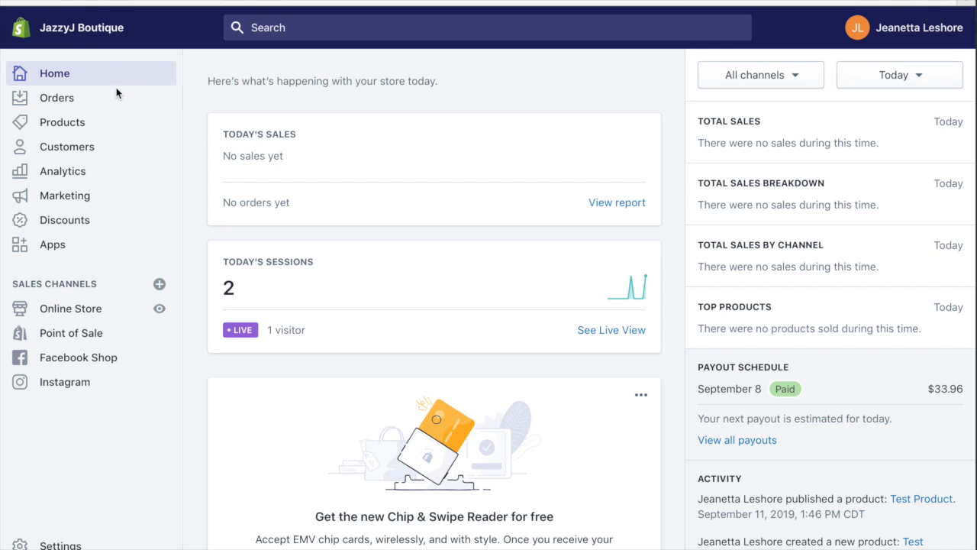
- Start adding a new product from the store's product list and look over the empty form's sections
{"action": "left_click", "coordinate": [57, 132]}
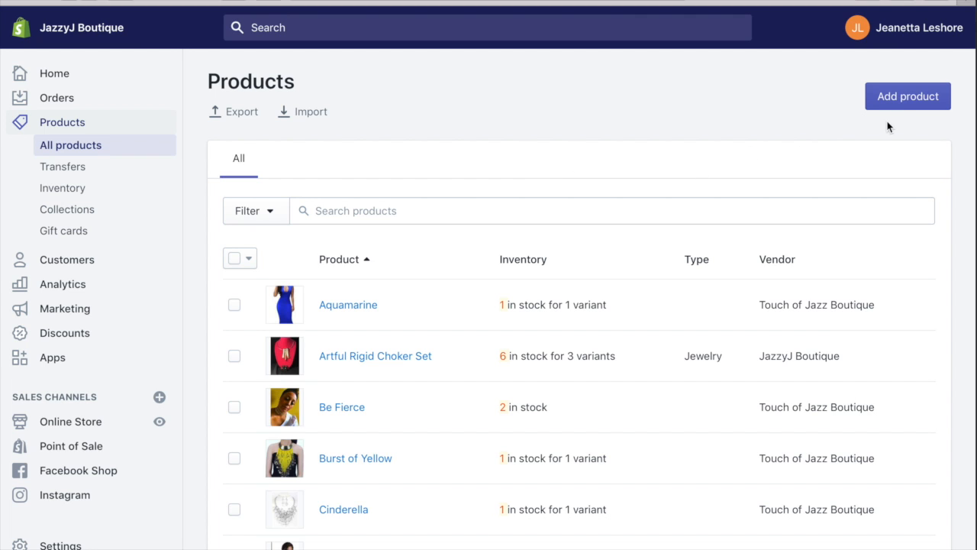
{"action": "left_click", "coordinate": [898, 100]}
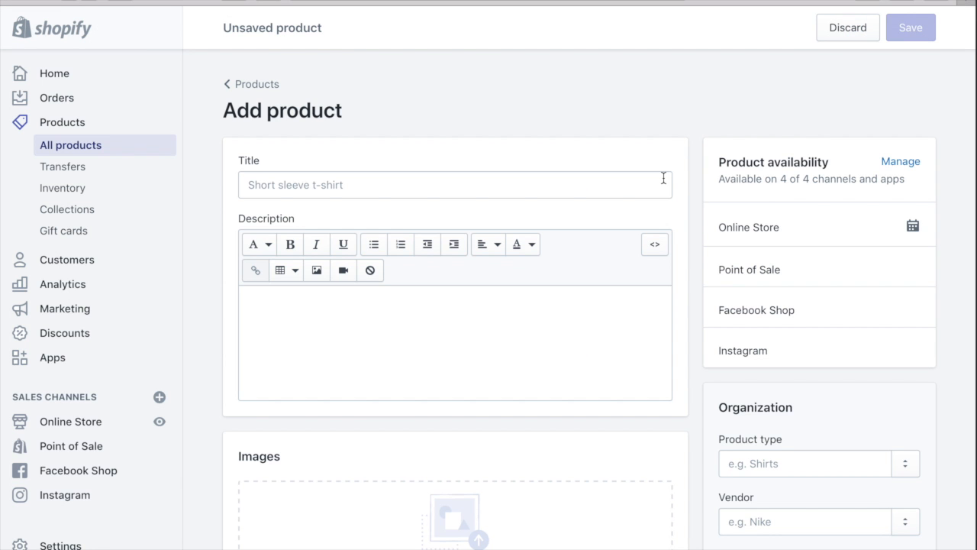
{"action": "scroll", "coordinate": [664, 178], "scroll_direction": "down", "scroll_amount": 10}
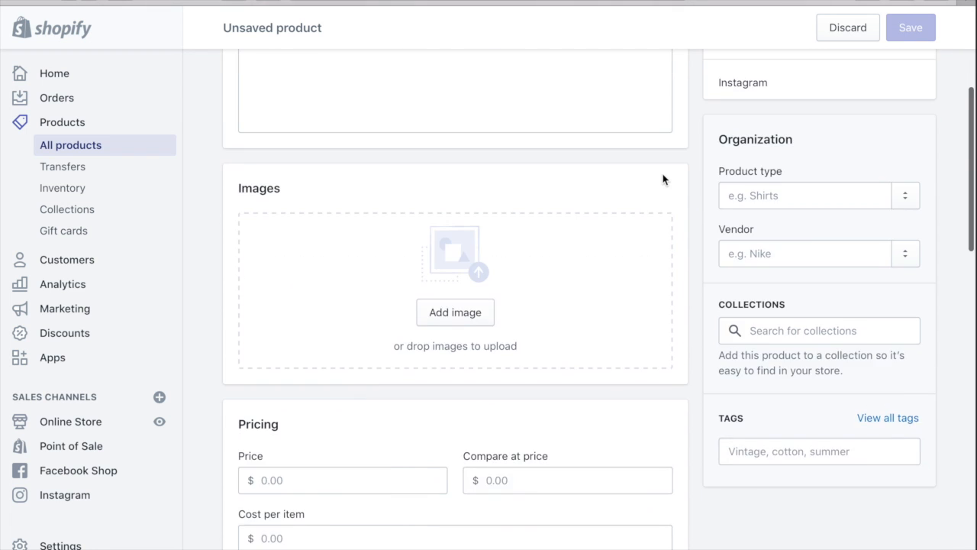
{"action": "scroll", "coordinate": [664, 179], "scroll_direction": "down", "scroll_amount": 10}
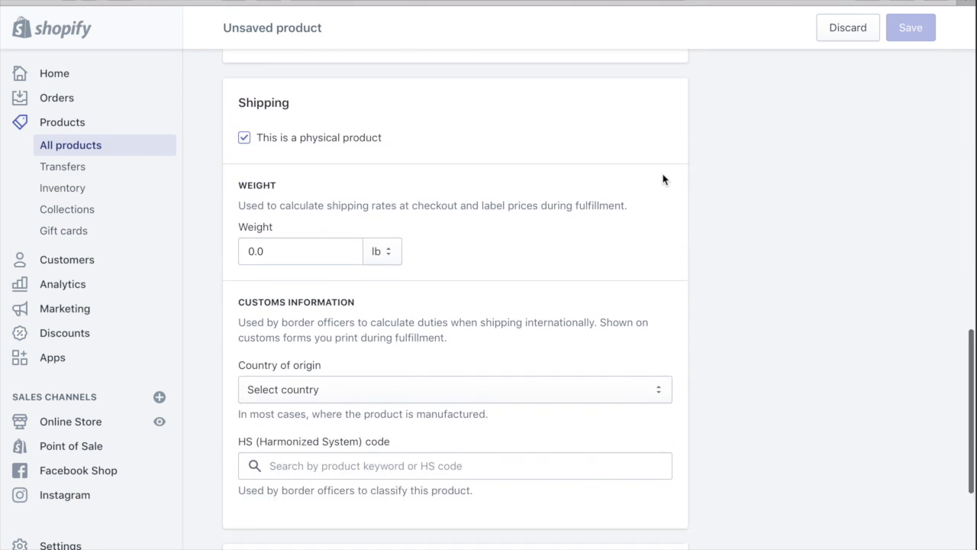
{"action": "scroll", "coordinate": [664, 179], "scroll_direction": "up", "scroll_amount": 15}
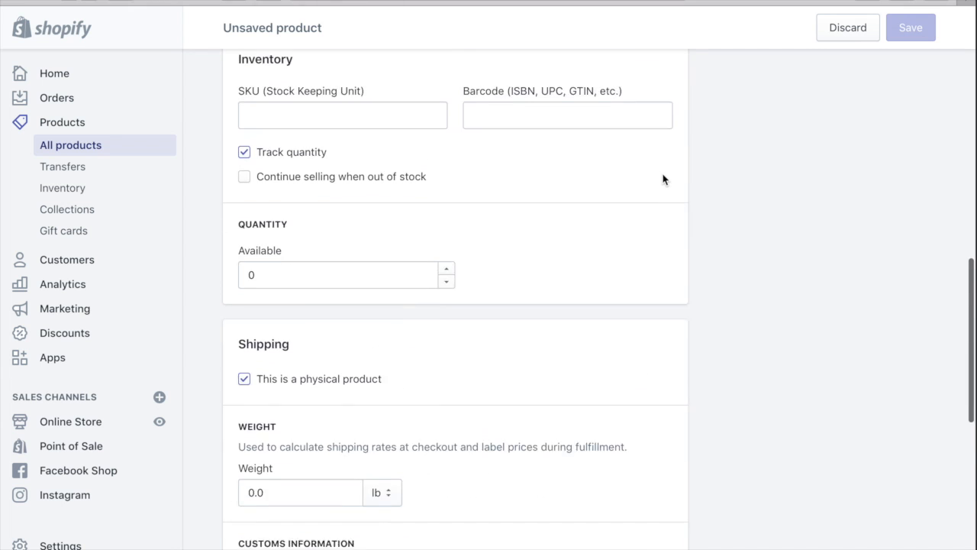
{"action": "scroll", "coordinate": [663, 179], "scroll_direction": "up", "scroll_amount": 5}
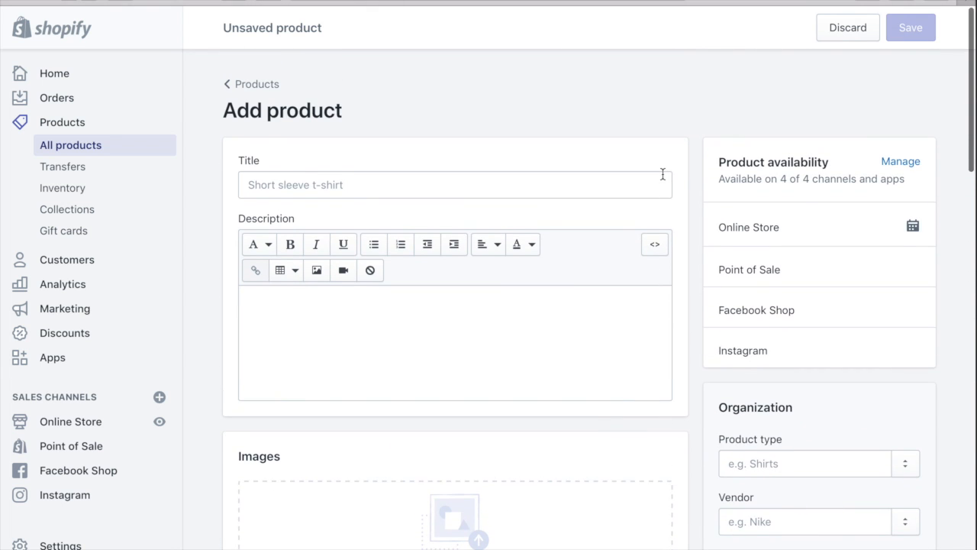
- Title the new product "Test Product" and enter "Test description." as its description
{"action": "left_click", "coordinate": [468, 193]}
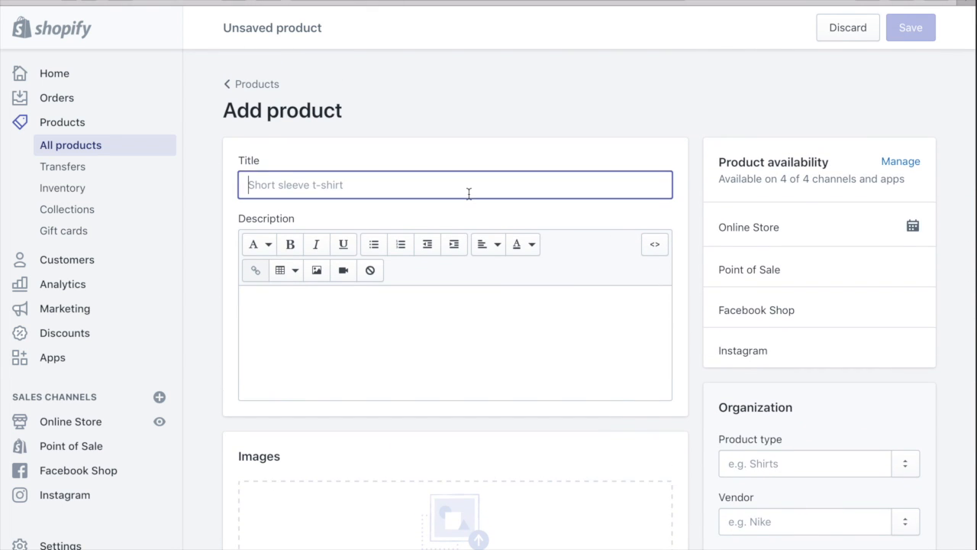
{"action": "type", "text": "Test "}
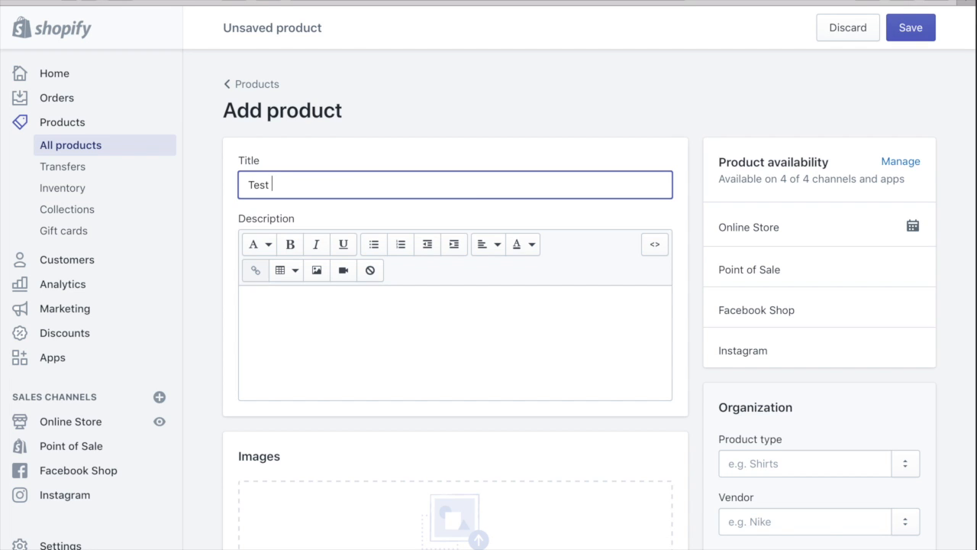
{"action": "type", "text": "Product"}
{"action": "left_click", "coordinate": [428, 317]}
{"action": "type", "text": "Test d"}
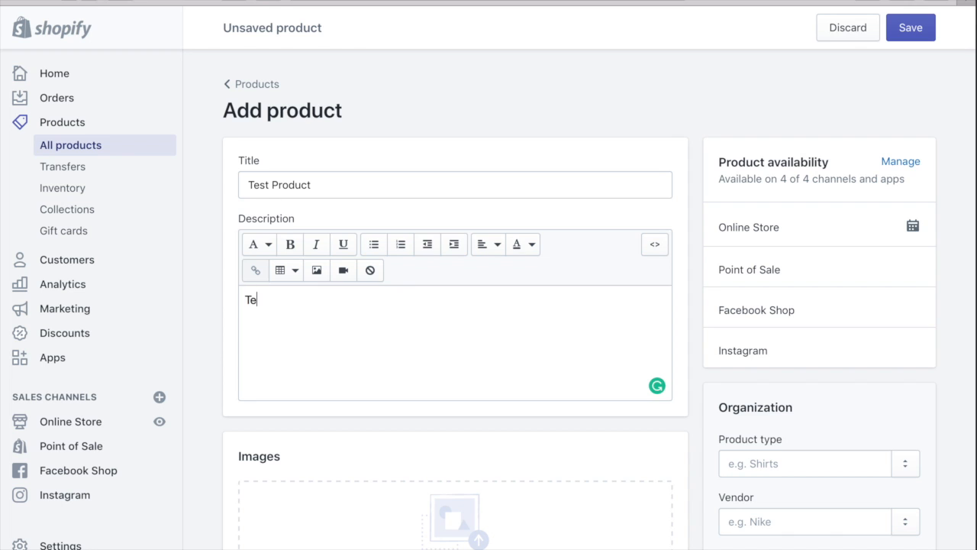
{"action": "type", "text": "escripti"}
{"action": "type", "text": "ons"}
{"action": "key", "text": "BackSpace"}
{"action": "type", "text": "."}
- Add the portrait photo from the Downloads folder to the product's images
{"action": "scroll", "coordinate": [416, 341], "scroll_direction": "down", "scroll_amount": 1}
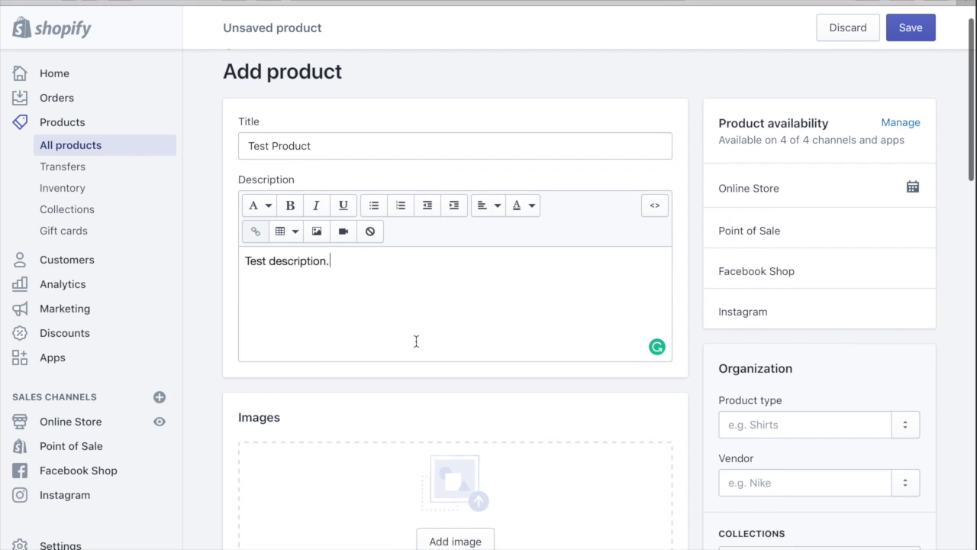
{"action": "scroll", "coordinate": [416, 342], "scroll_direction": "down", "scroll_amount": 2}
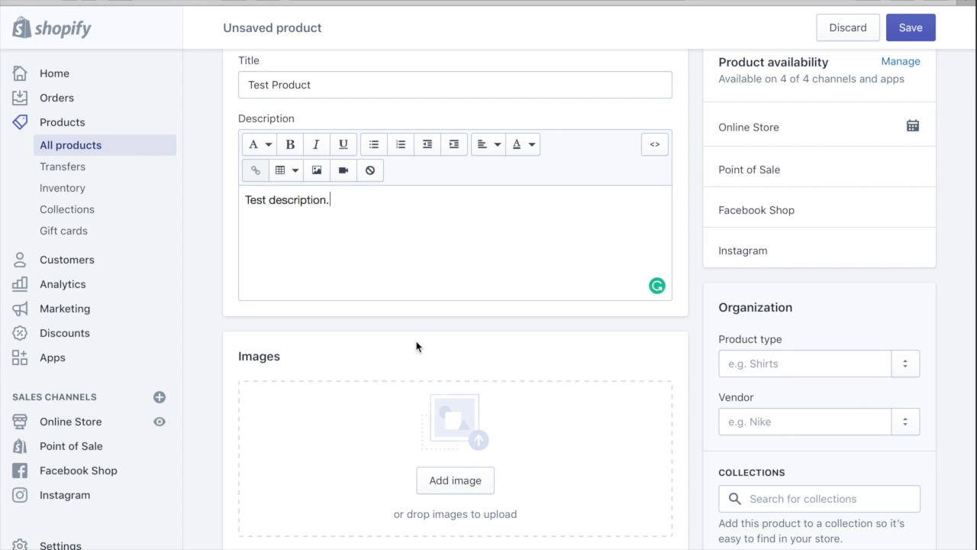
{"action": "scroll", "coordinate": [416, 347], "scroll_direction": "down", "scroll_amount": 1}
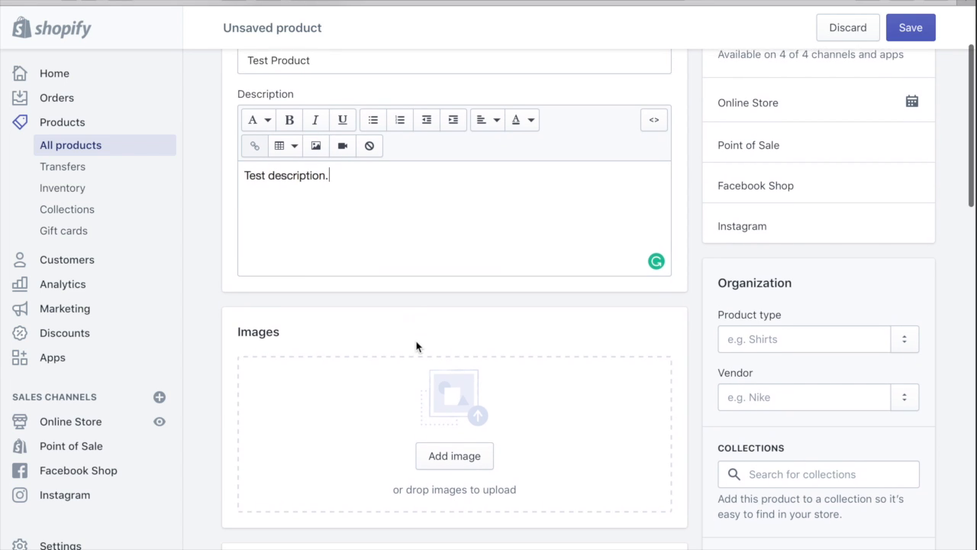
{"action": "scroll", "coordinate": [372, 219], "scroll_direction": "down", "scroll_amount": 3}
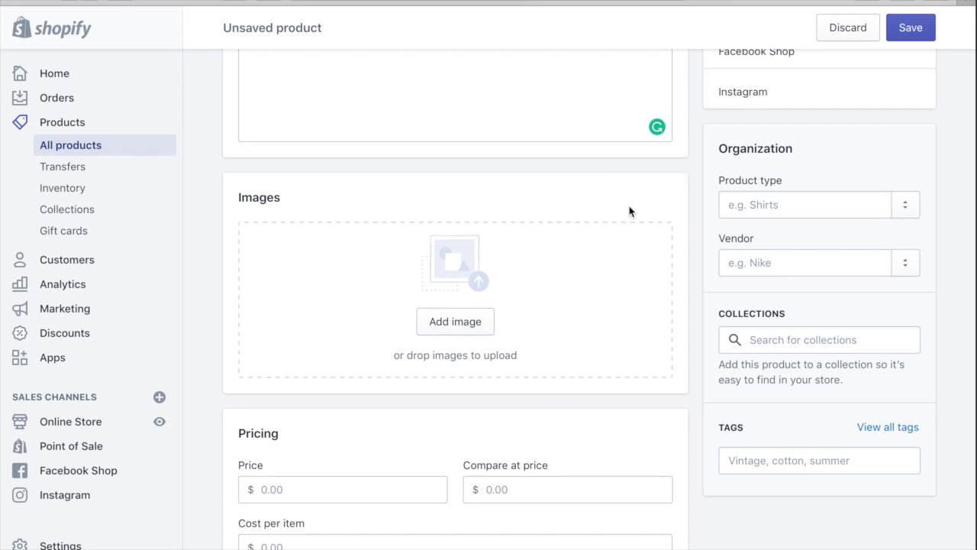
{"action": "mouse_move", "coordinate": [845, 542]}
{"action": "left_click", "coordinate": [872, 516]}
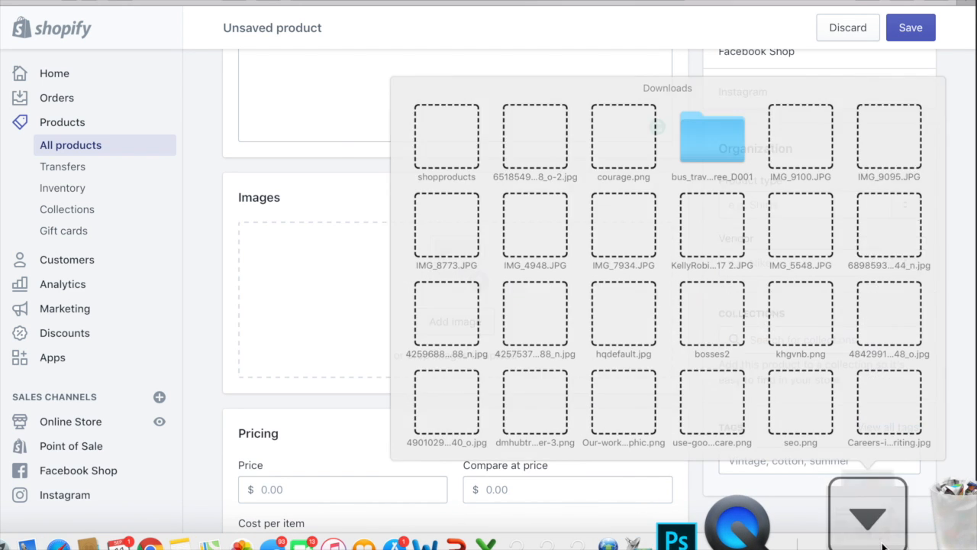
{"action": "left_click_drag", "start_coordinate": [487, 84], "coordinate": [365, 261]}
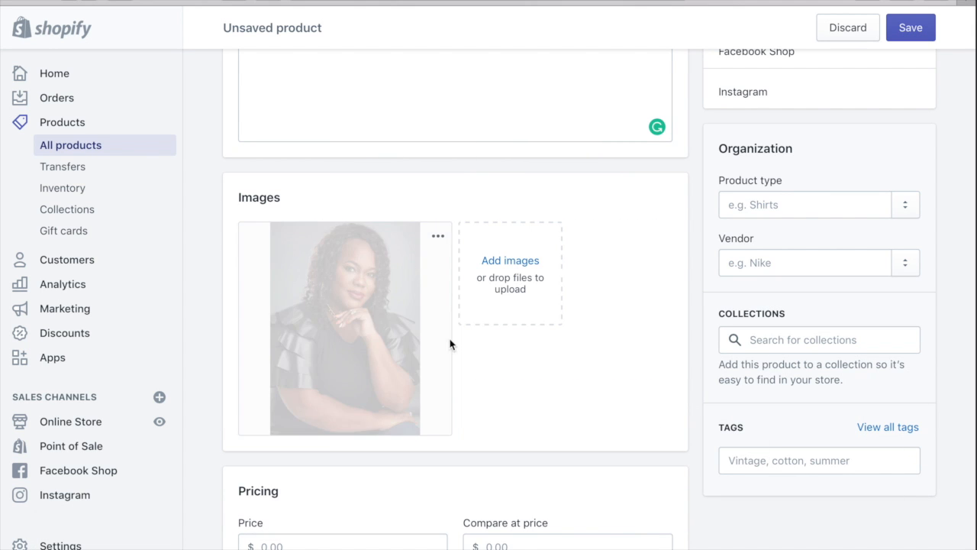
- Replace the product title with "Ring"
{"action": "scroll", "coordinate": [590, 356], "scroll_direction": "down", "scroll_amount": 1}
{"action": "scroll", "coordinate": [589, 356], "scroll_direction": "down", "scroll_amount": 2}
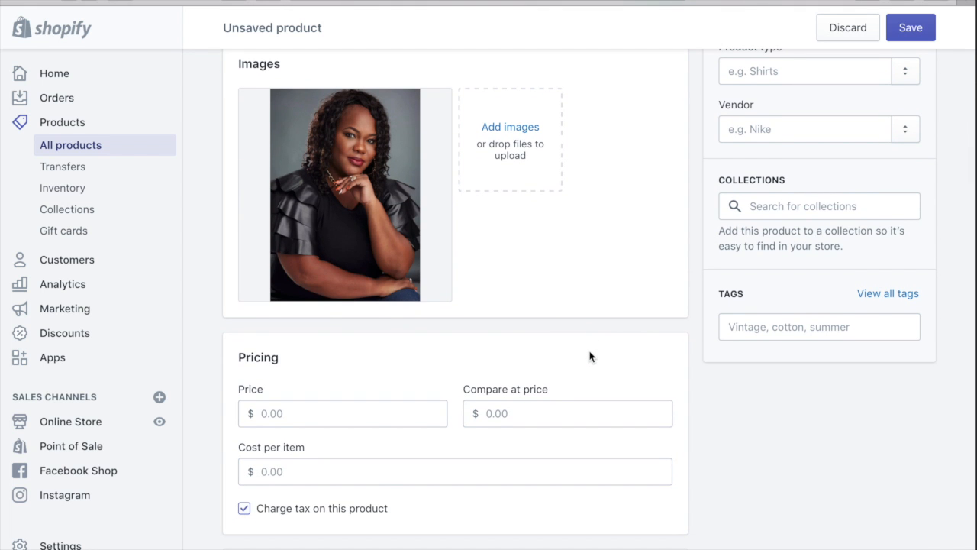
{"action": "scroll", "coordinate": [590, 356], "scroll_direction": "up", "scroll_amount": 7}
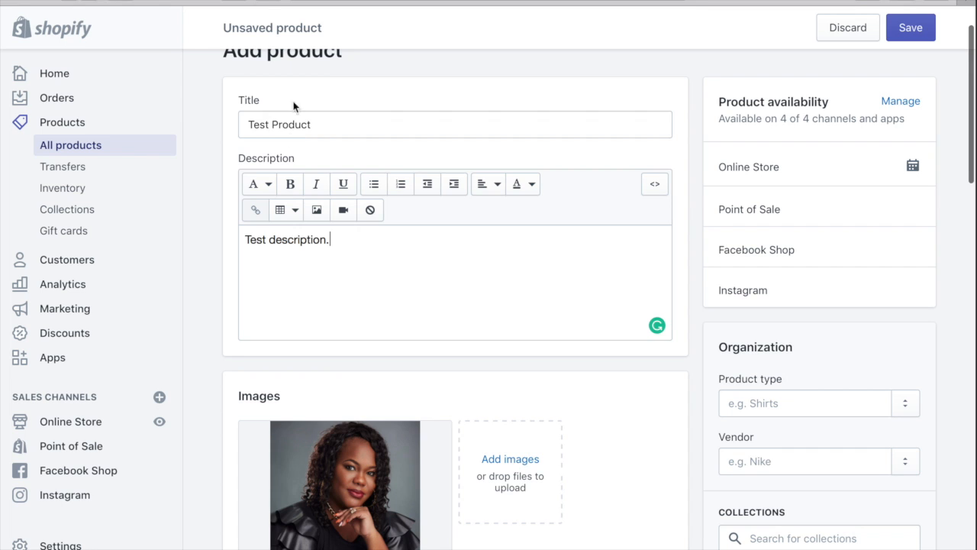
{"action": "left_click_drag", "start_coordinate": [327, 122], "coordinate": [214, 111]}
{"action": "type", "text": "Ring"}
- Replace the product description with "Model is wearing a gold rose ring, size 8."
{"action": "left_click_drag", "start_coordinate": [343, 239], "coordinate": [201, 238]}
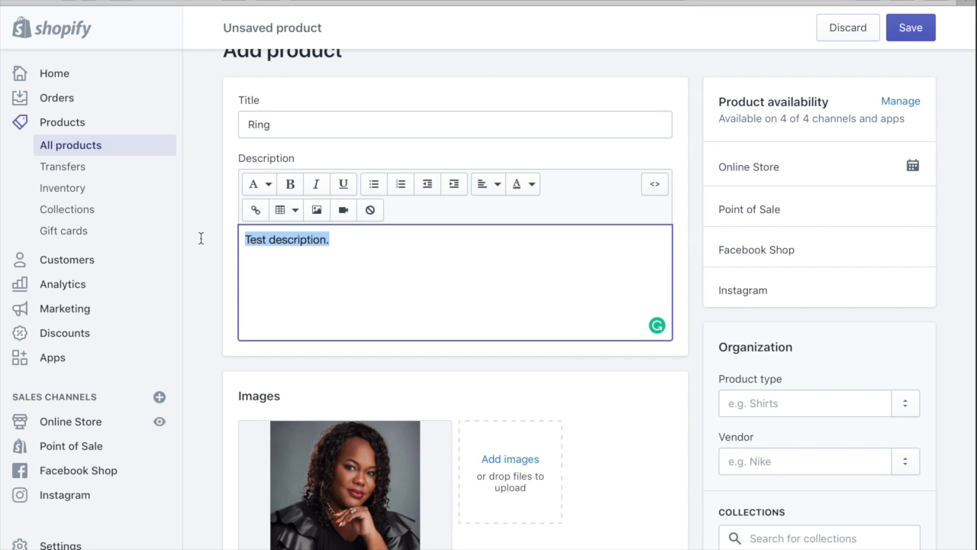
{"action": "type", "text": "Models"}
{"action": "key", "text": "BackSpace"}
{"action": "type", "text": "is wearin"}
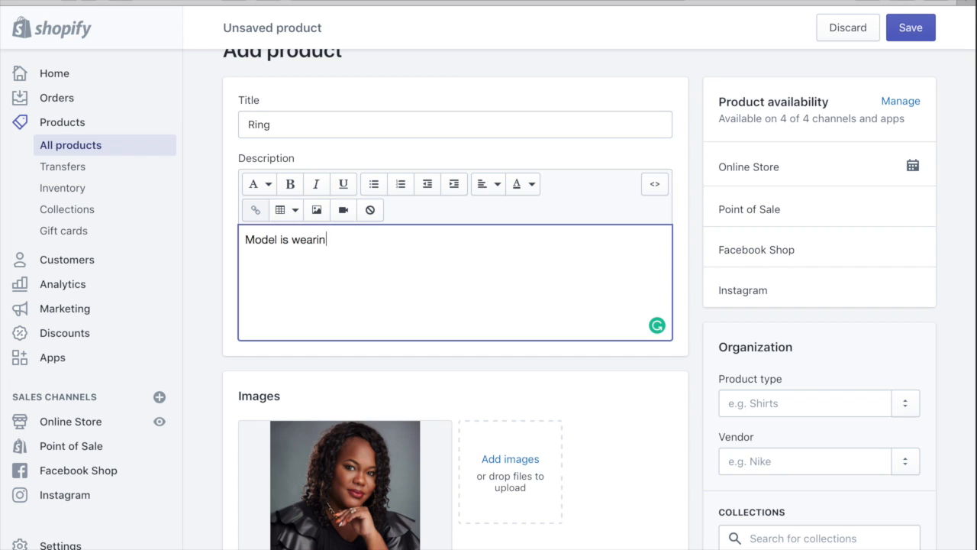
{"action": "type", "text": "g a gold ri"}
{"action": "key", "text": "BackSpace"}
{"action": "type", "text": "ose ring"}
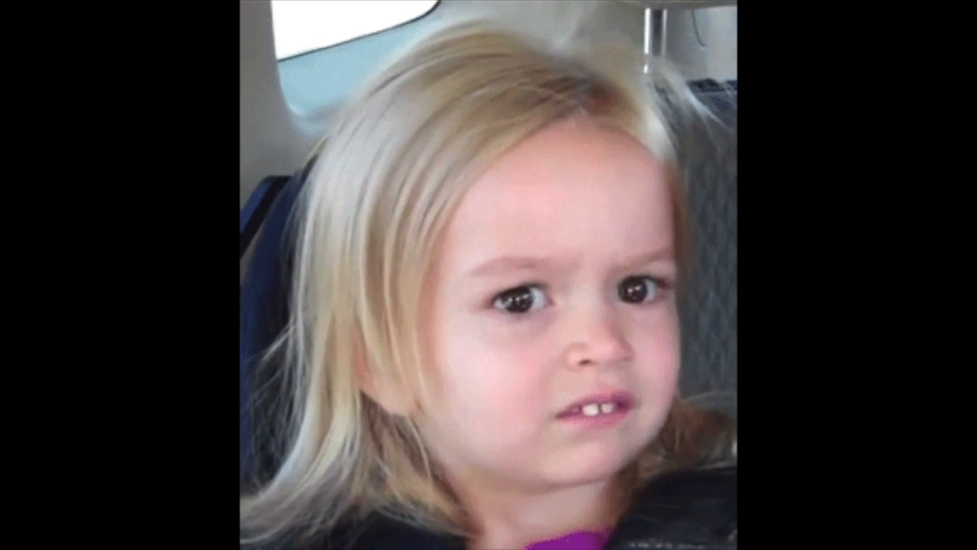
{"action": "type", "text": ", "}
{"action": "type", "text": "sizw"}
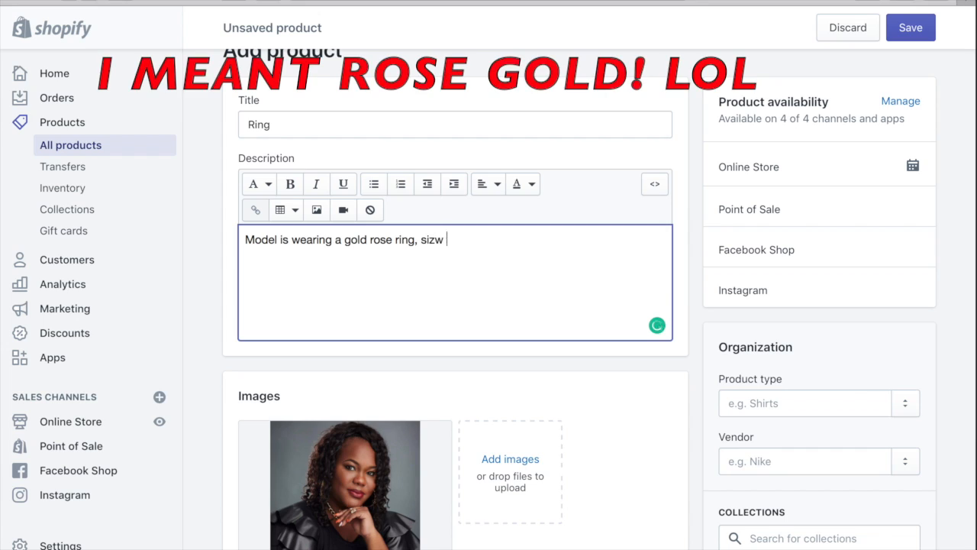
{"action": "key", "text": "BackSpace"}
{"action": "key", "text": "BackSpace"}
{"action": "type", "text": "e 8."}
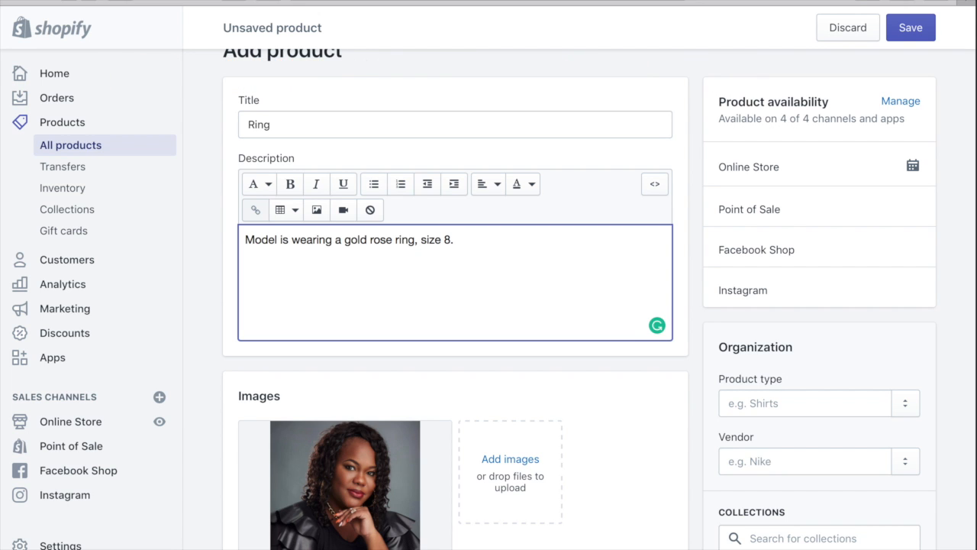
- Insert "with diamond" after "ring" in the product description, before the comma
{"action": "scroll", "coordinate": [327, 281], "scroll_direction": "down", "scroll_amount": 3}
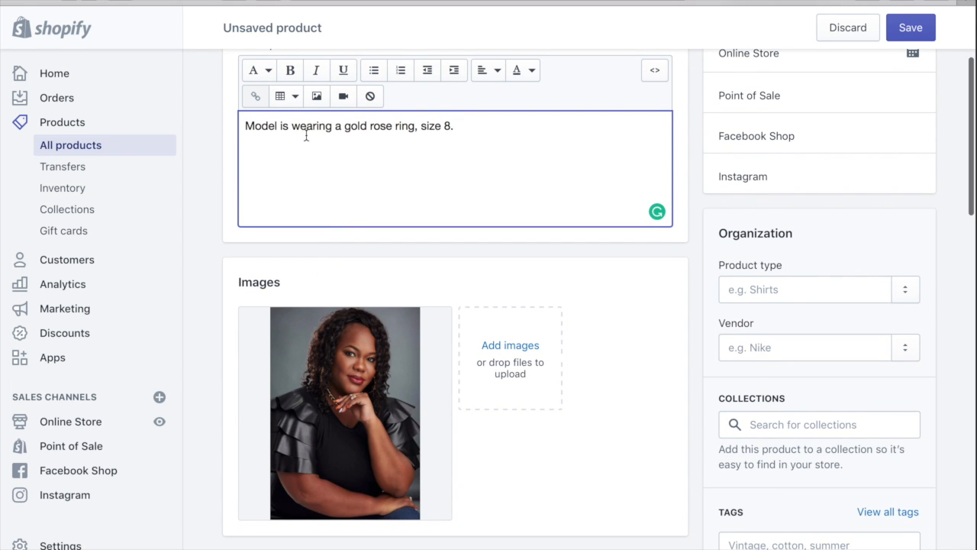
{"action": "left_click", "coordinate": [416, 126]}
{"action": "type", "text": "with dimo"}
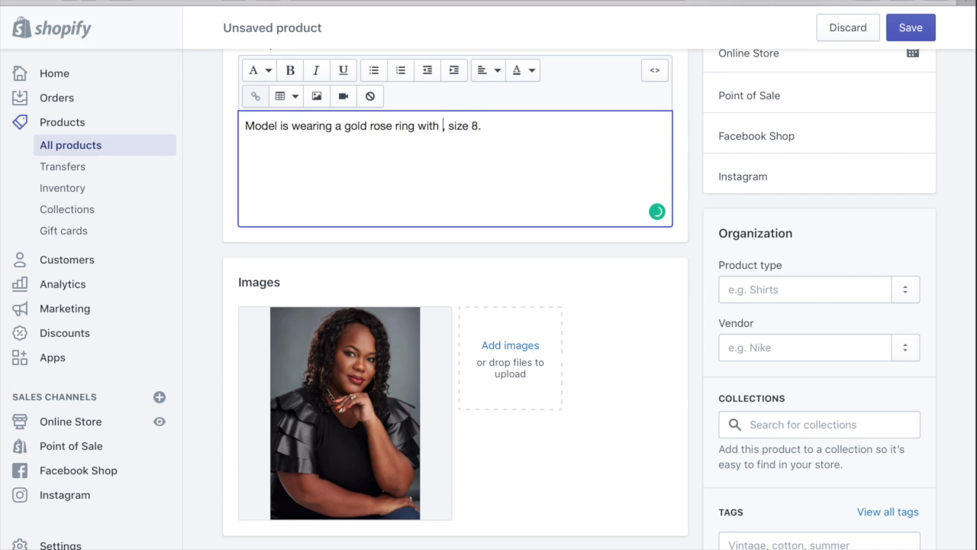
{"action": "key", "text": "BackSpace"}
{"action": "key", "text": "BackSpace"}
{"action": "type", "text": "amond"}
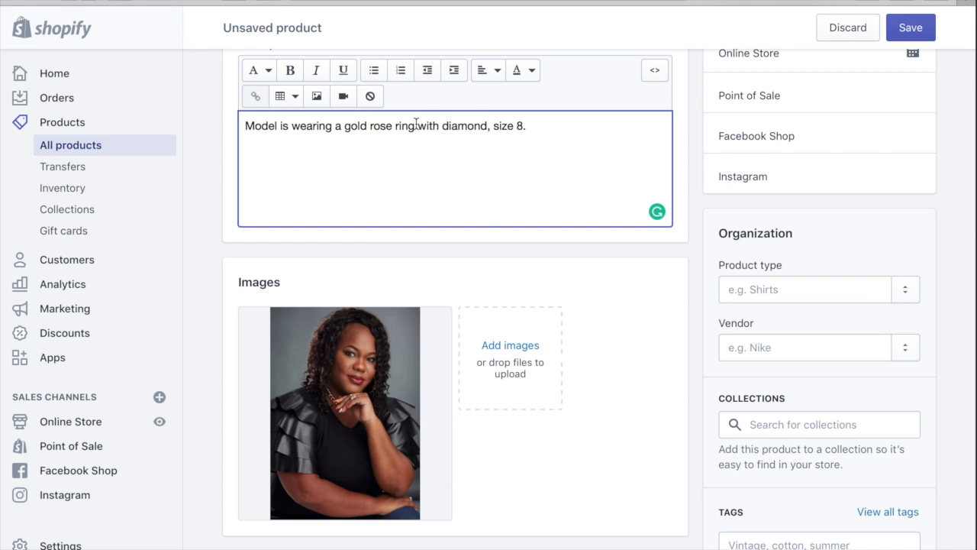
- Set the product's price to $250 and its compare at price to $200
{"action": "scroll", "coordinate": [462, 313], "scroll_direction": "down", "scroll_amount": 5}
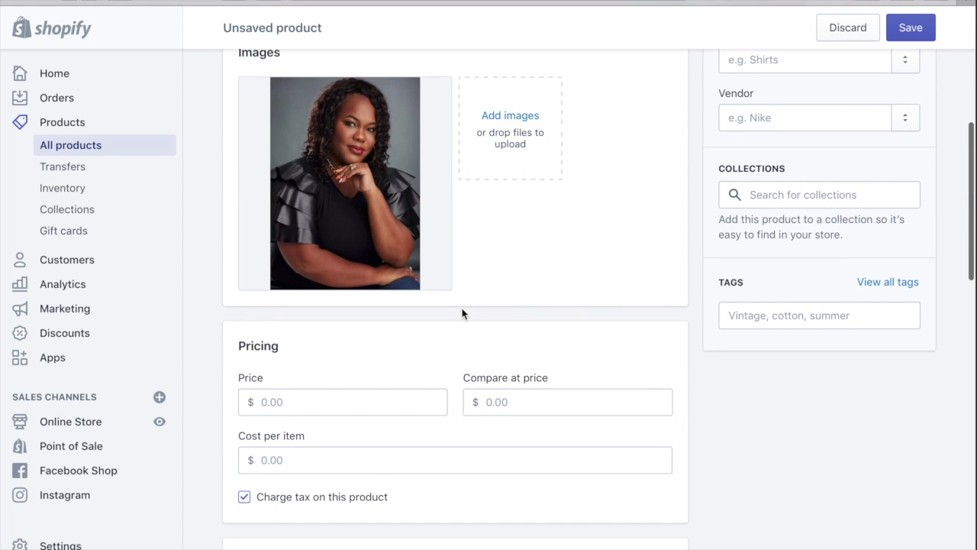
{"action": "left_click", "coordinate": [348, 406]}
{"action": "scroll", "coordinate": [349, 410], "scroll_direction": "down", "scroll_amount": 1}
{"action": "type", "text": "250"}
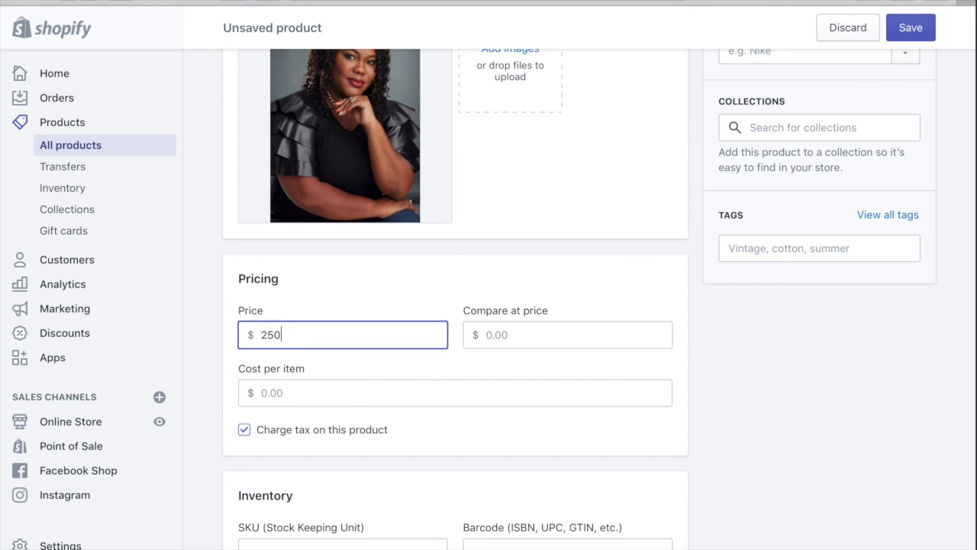
{"action": "scroll", "coordinate": [351, 416], "scroll_direction": "down", "scroll_amount": 1}
{"action": "left_click", "coordinate": [494, 279]}
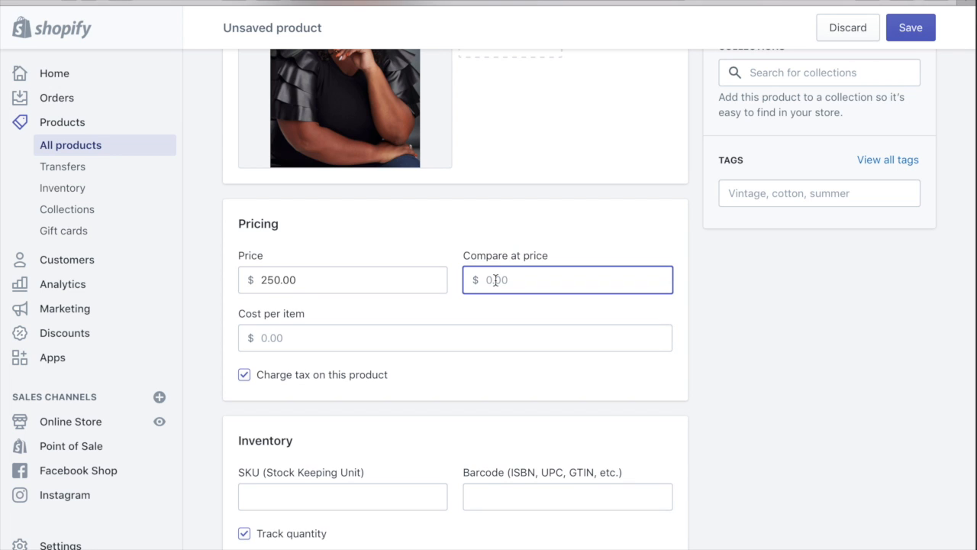
{"action": "type", "text": "200"}
{"action": "left_click", "coordinate": [495, 318]}
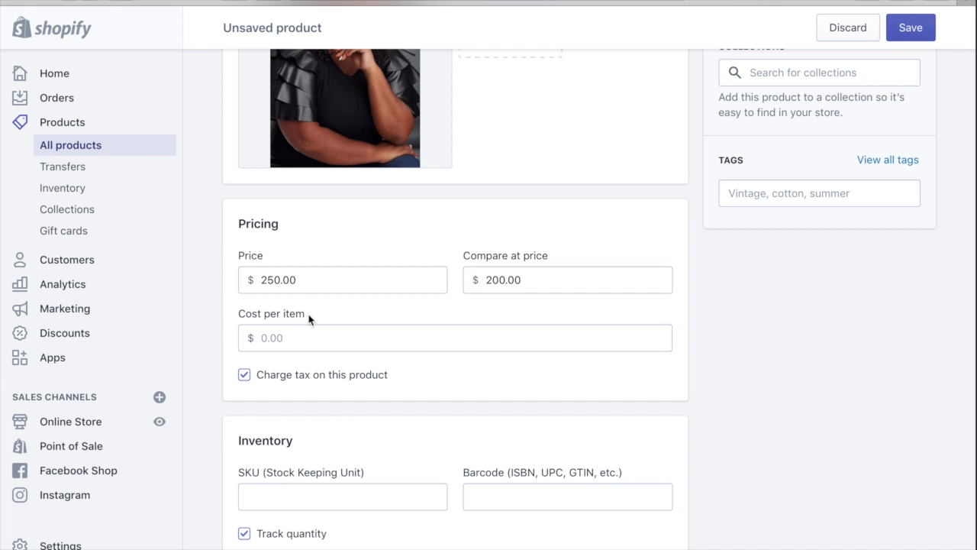
{"action": "left_click_drag", "start_coordinate": [308, 314], "coordinate": [236, 314]}
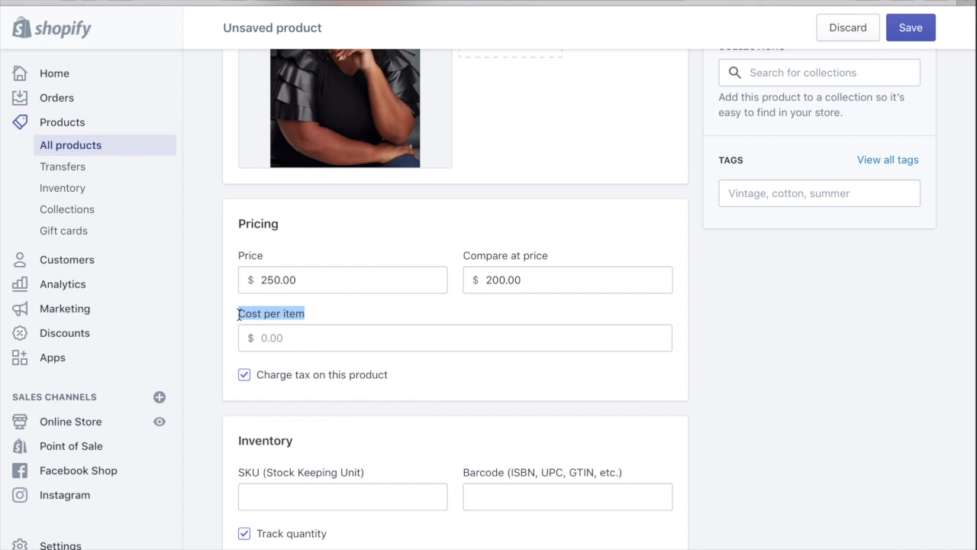
{"action": "scroll", "coordinate": [329, 324], "scroll_direction": "down", "scroll_amount": 2}
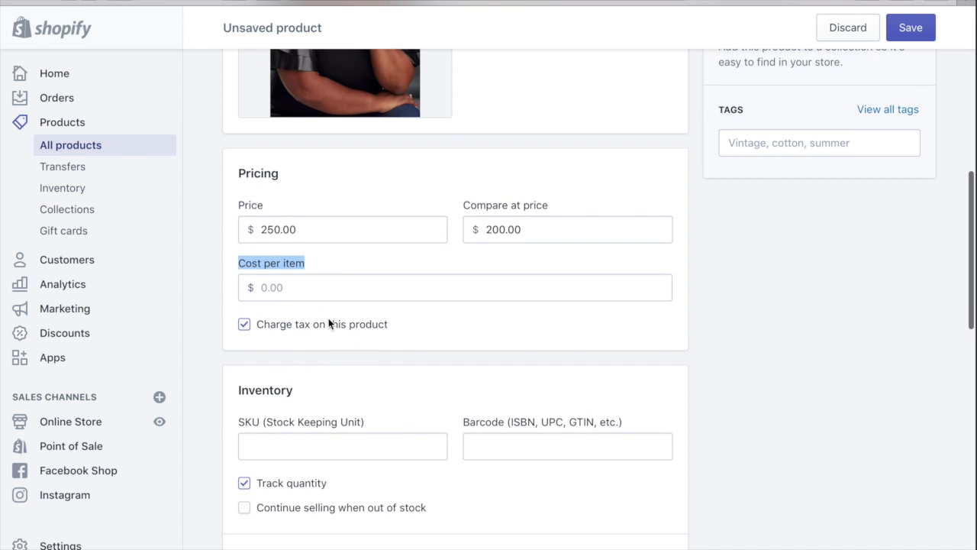
{"action": "left_click", "coordinate": [245, 324]}
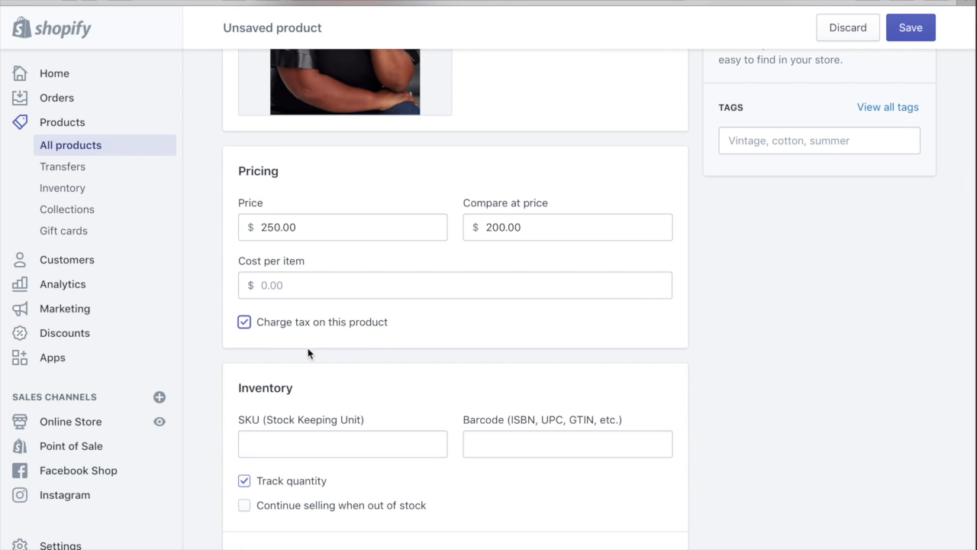
- Turn off quantity tracking in the product's inventory settings
{"action": "scroll", "coordinate": [311, 344], "scroll_direction": "down", "scroll_amount": 2}
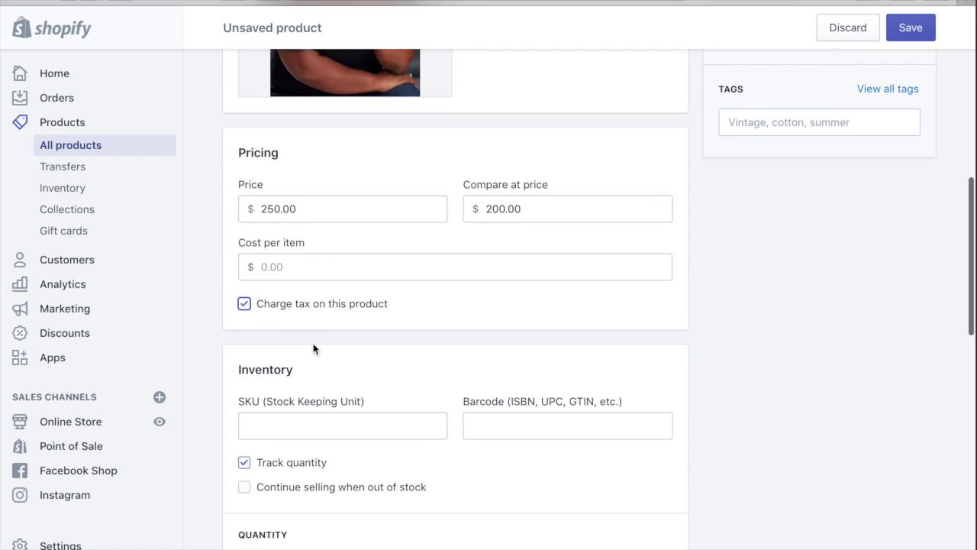
{"action": "scroll", "coordinate": [313, 348], "scroll_direction": "down", "scroll_amount": 5}
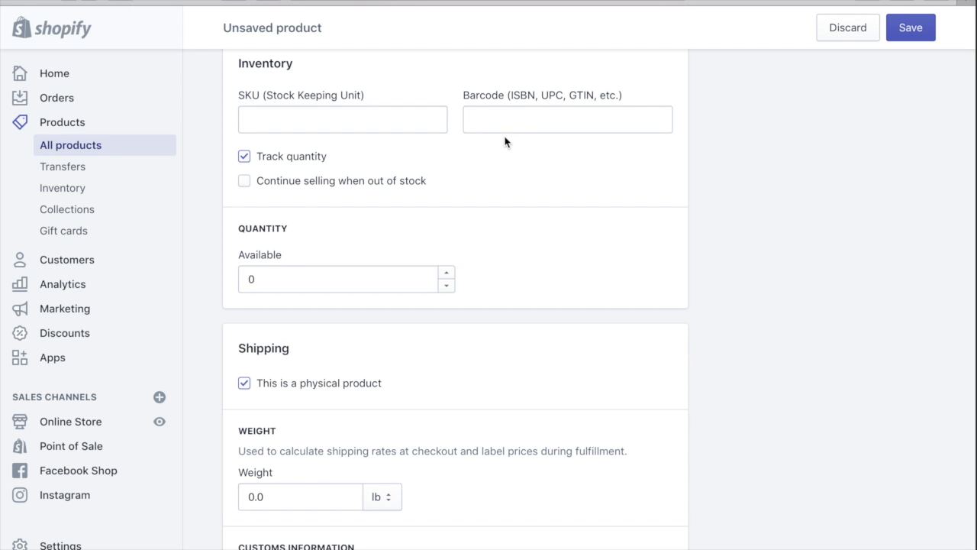
{"action": "left_click", "coordinate": [244, 158]}
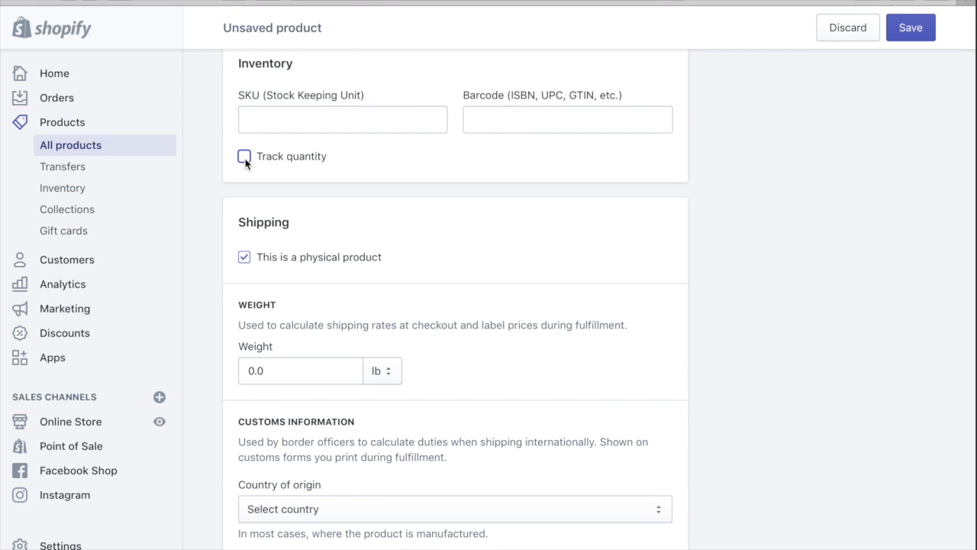
- Turn on quantity tracking for the product and allow it to continue selling when out of stock
{"action": "left_click", "coordinate": [244, 158]}
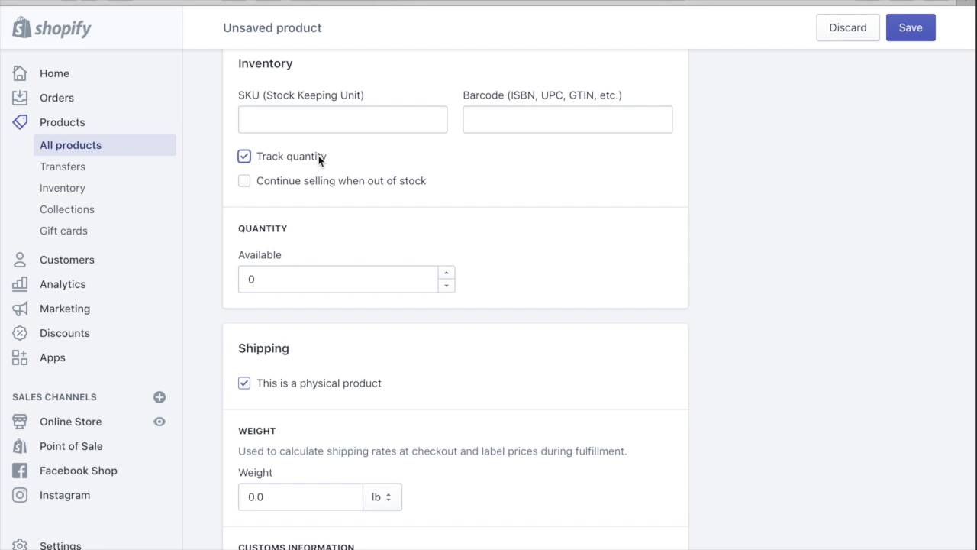
{"action": "left_click", "coordinate": [244, 181]}
{"action": "scroll", "coordinate": [294, 225], "scroll_direction": "down", "scroll_amount": 1}
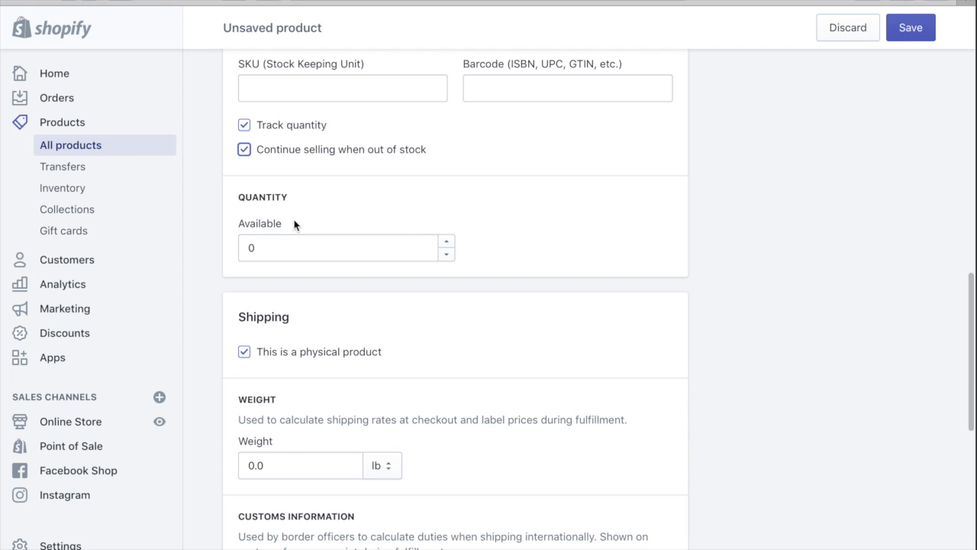
- Set the product's available quantity to 10
{"action": "scroll", "coordinate": [295, 226], "scroll_direction": "down", "scroll_amount": 2}
{"action": "left_click", "coordinate": [269, 199]}
{"action": "type", "text": "10"}
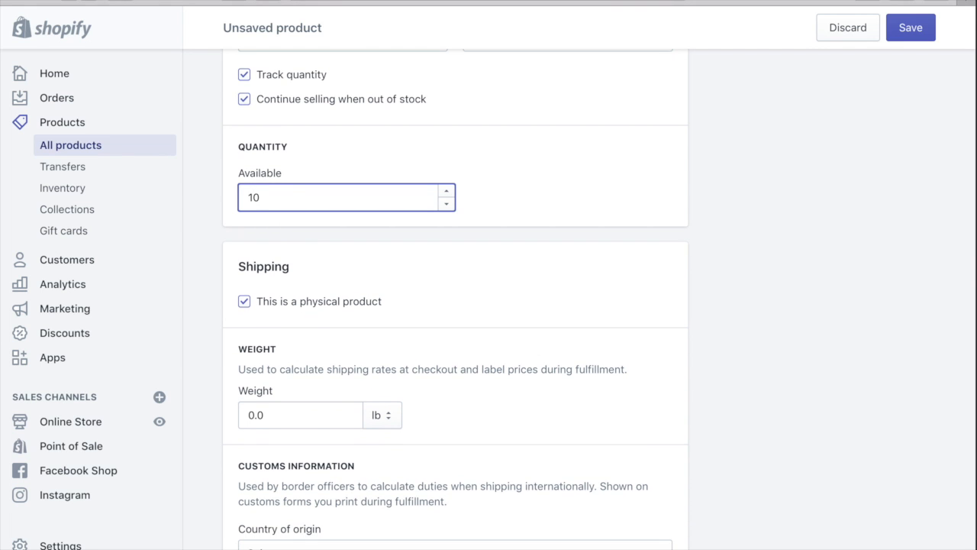
{"action": "left_click", "coordinate": [532, 172]}
- Turn the physical product setting off and back on in the product's shipping settings
{"action": "scroll", "coordinate": [532, 172], "scroll_direction": "down", "scroll_amount": 3}
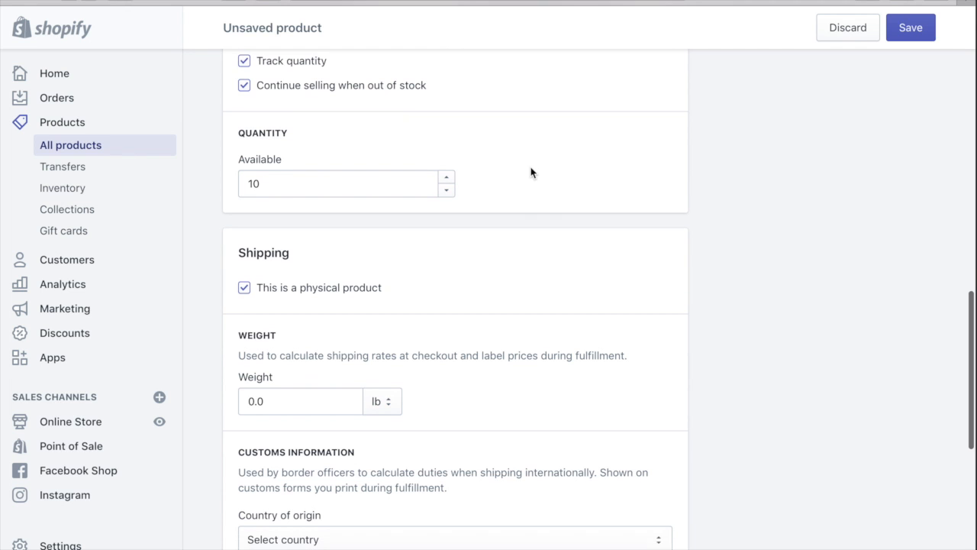
{"action": "scroll", "coordinate": [532, 172], "scroll_direction": "down", "scroll_amount": 2}
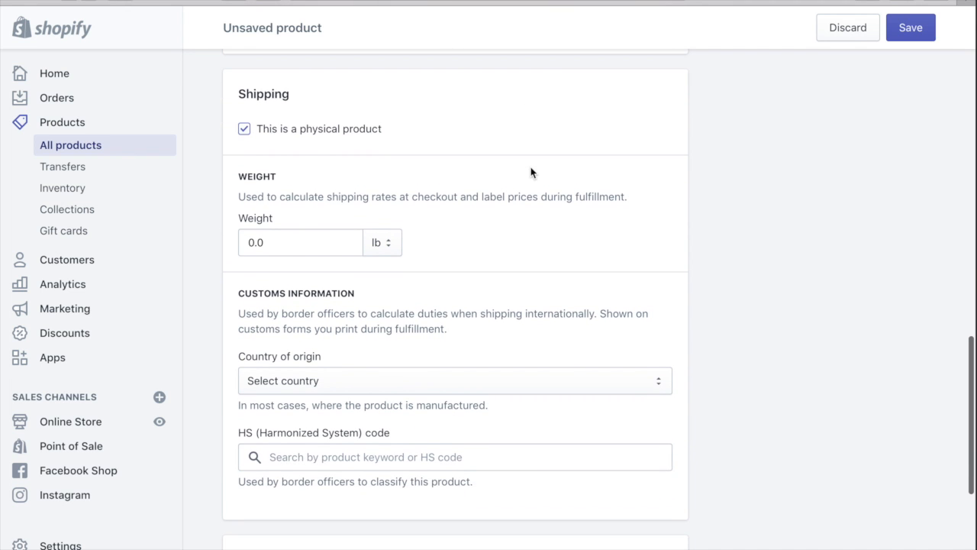
{"action": "left_click", "coordinate": [245, 131]}
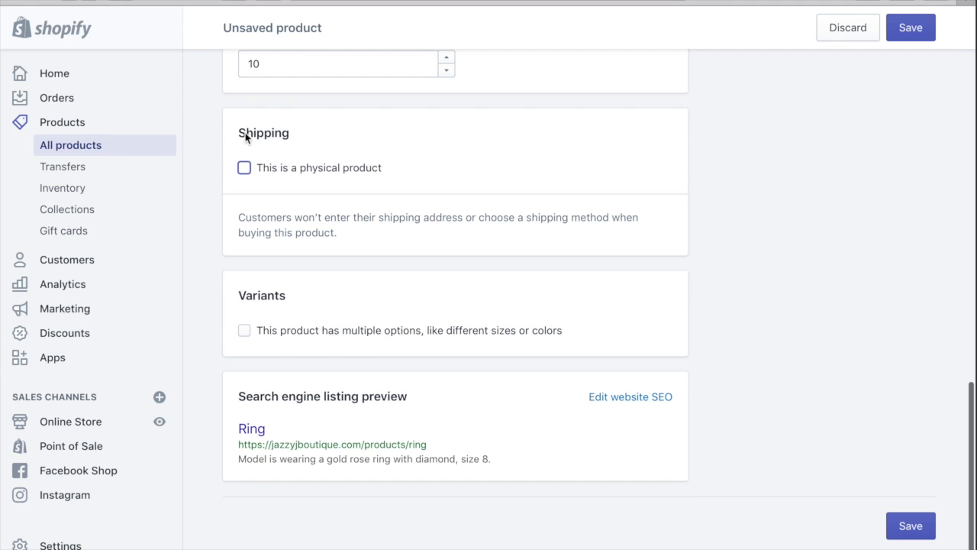
{"action": "left_click", "coordinate": [245, 169]}
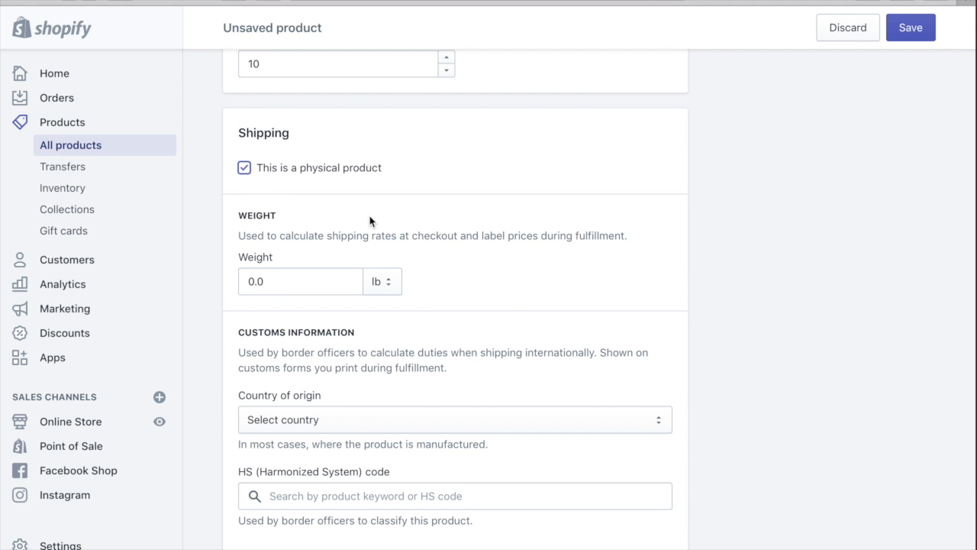
- Examine the product's shipping weight, country of origin and HS (Harmonized System) code settings
{"action": "scroll", "coordinate": [369, 220], "scroll_direction": "down", "scroll_amount": 2}
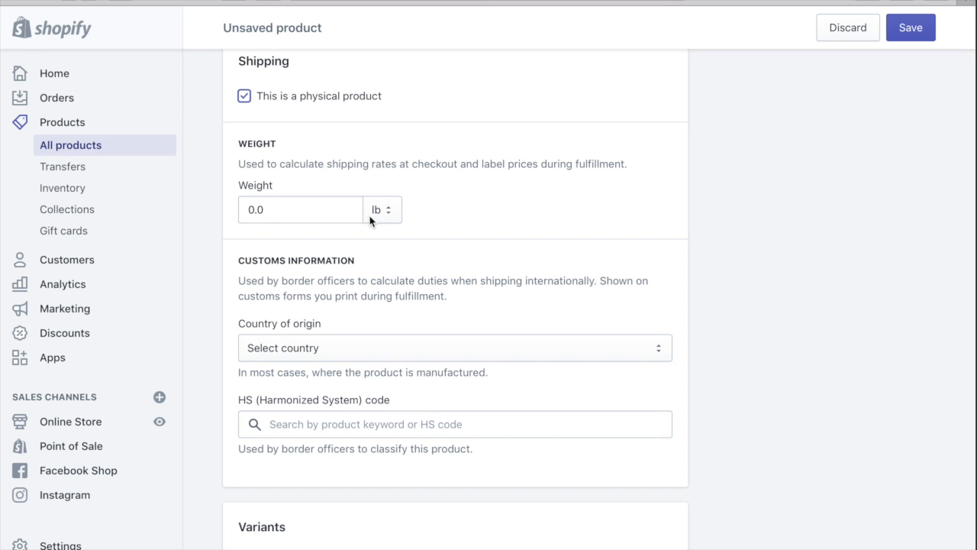
{"action": "left_click", "coordinate": [279, 205]}
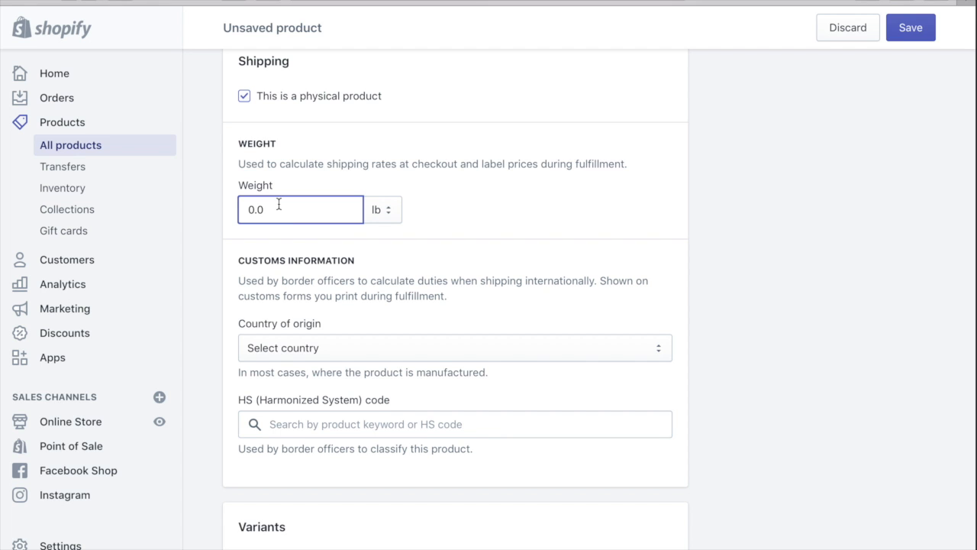
{"action": "scroll", "coordinate": [279, 204], "scroll_direction": "down", "scroll_amount": 2}
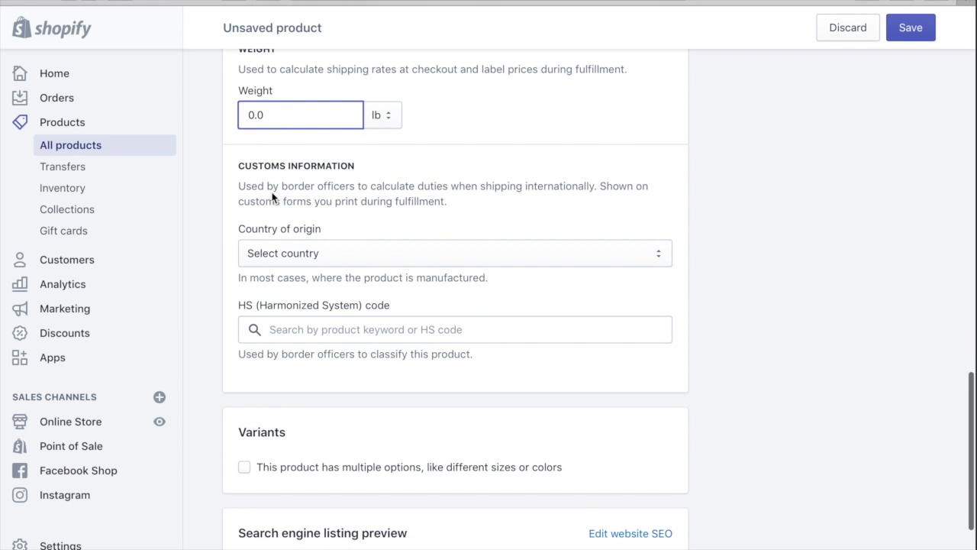
{"action": "scroll", "coordinate": [285, 221], "scroll_direction": "down", "scroll_amount": 2}
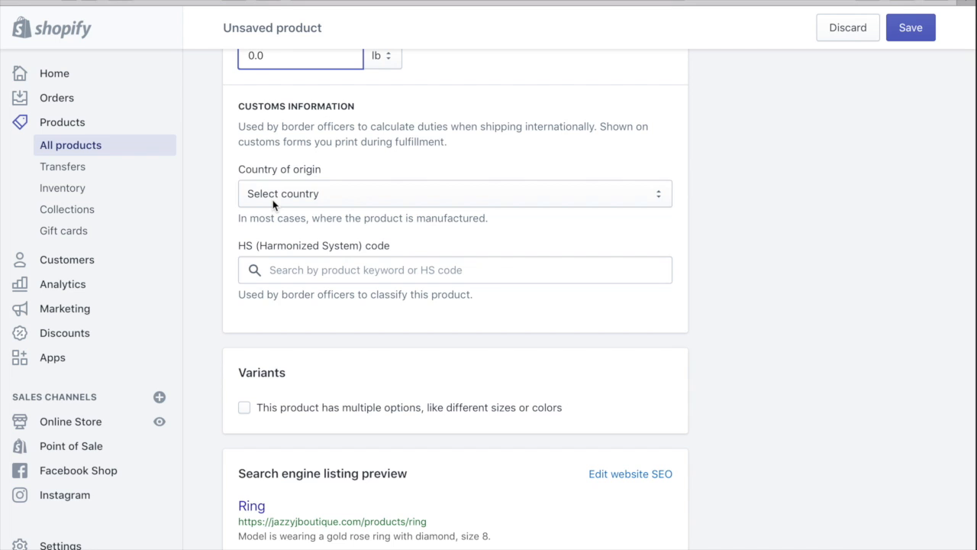
{"action": "scroll", "coordinate": [273, 202], "scroll_direction": "down", "scroll_amount": 2}
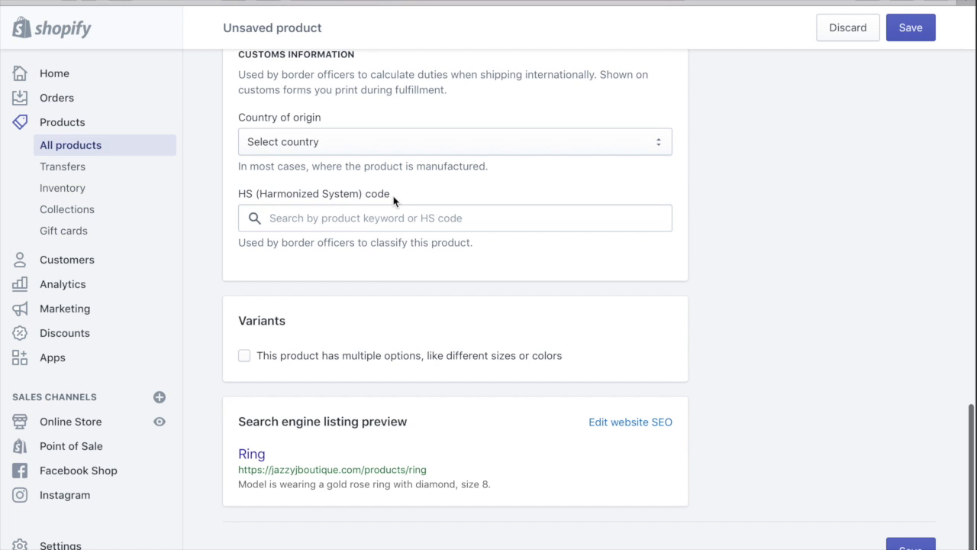
{"action": "left_click_drag", "start_coordinate": [391, 194], "coordinate": [323, 196]}
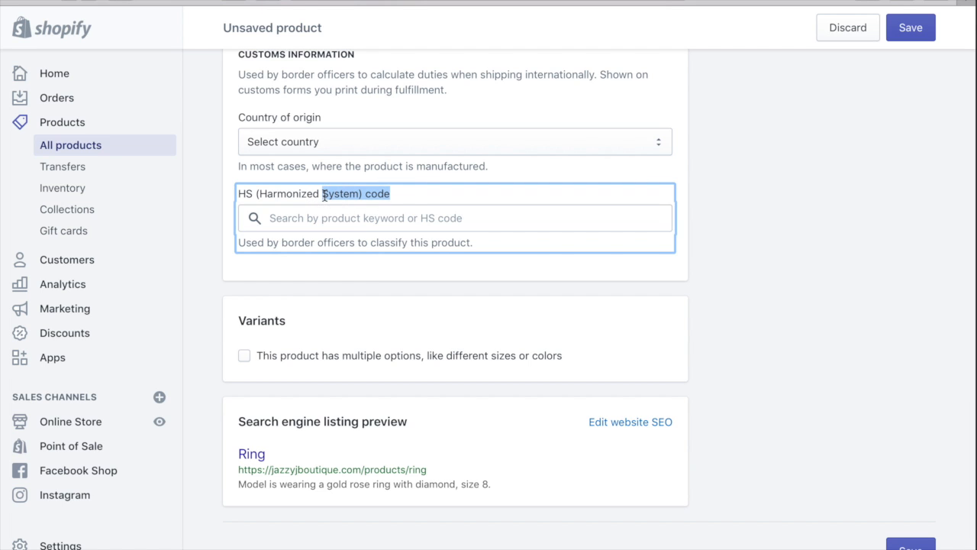
{"action": "left_click", "coordinate": [417, 194]}
{"action": "scroll", "coordinate": [416, 196], "scroll_direction": "down", "scroll_amount": 1}
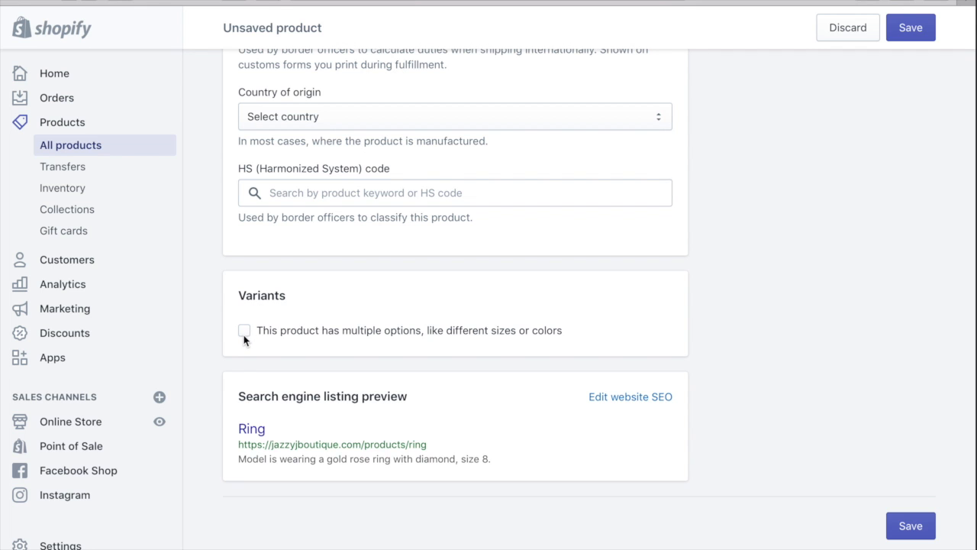
- Enable multiple options for the product's variants, keeping Size as the name of the first option
{"action": "left_click", "coordinate": [244, 335]}
{"action": "scroll", "coordinate": [264, 351], "scroll_direction": "down", "scroll_amount": 1}
{"action": "left_click", "coordinate": [290, 362]}
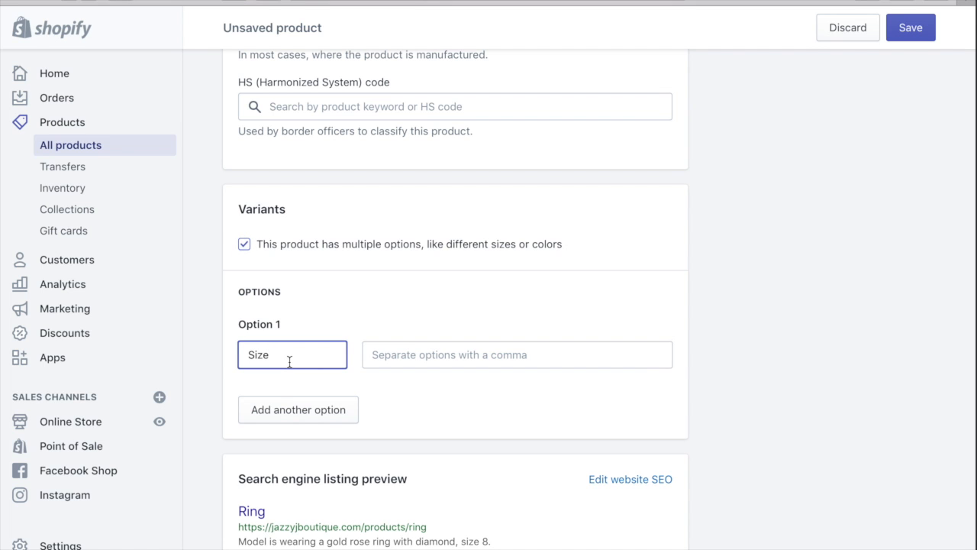
{"action": "left_click_drag", "start_coordinate": [271, 355], "coordinate": [245, 356]}
{"action": "left_click", "coordinate": [316, 360]}
- Add the values 5, 6, 7, 8, 10, 11 and 12 to the Size option
{"action": "left_click", "coordinate": [397, 366]}
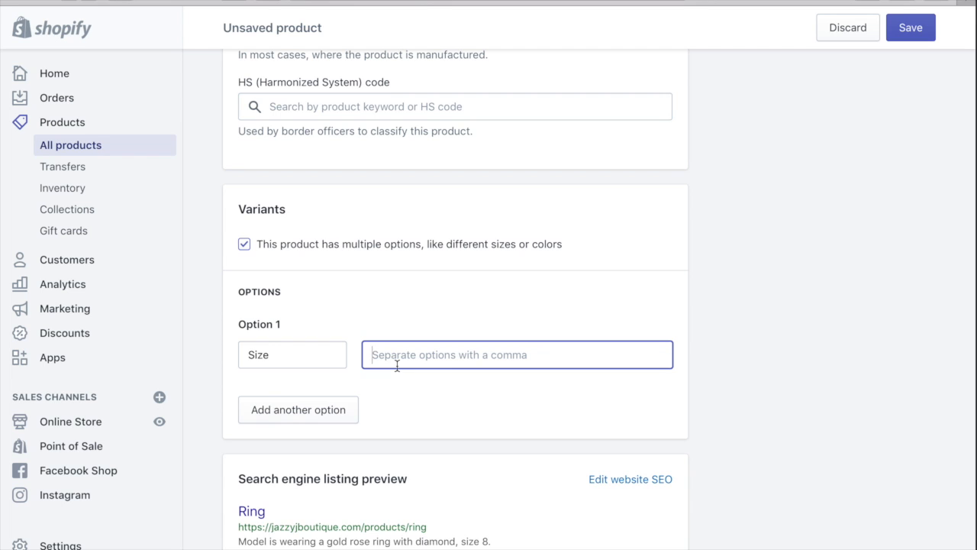
{"action": "type", "text": "5"}
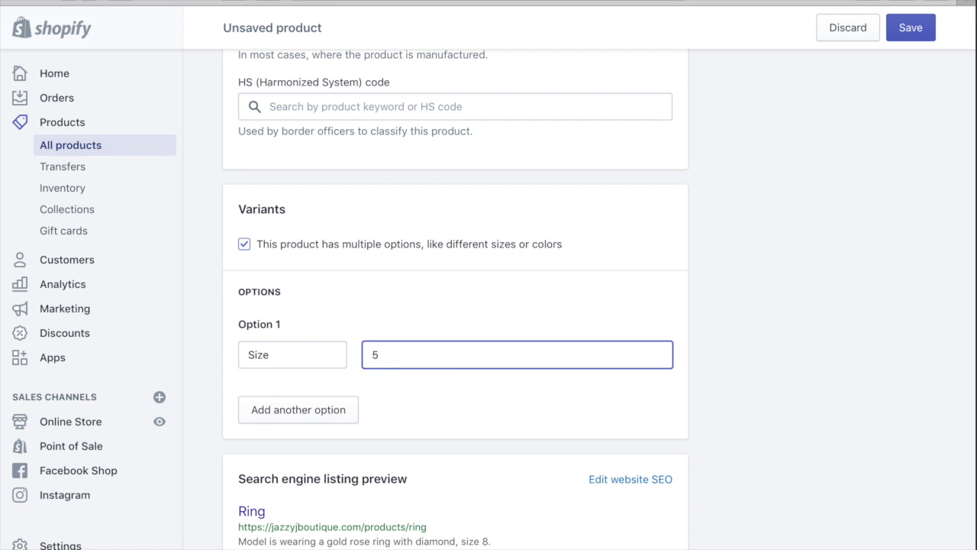
{"action": "type", "text": ",6,7,"}
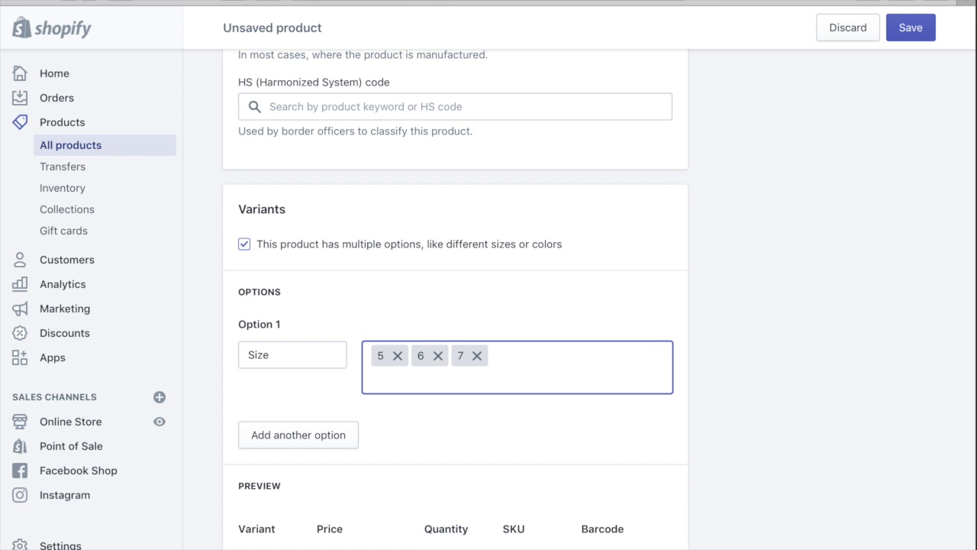
{"action": "type", "text": "8"}
{"action": "type", "text": ",10,"}
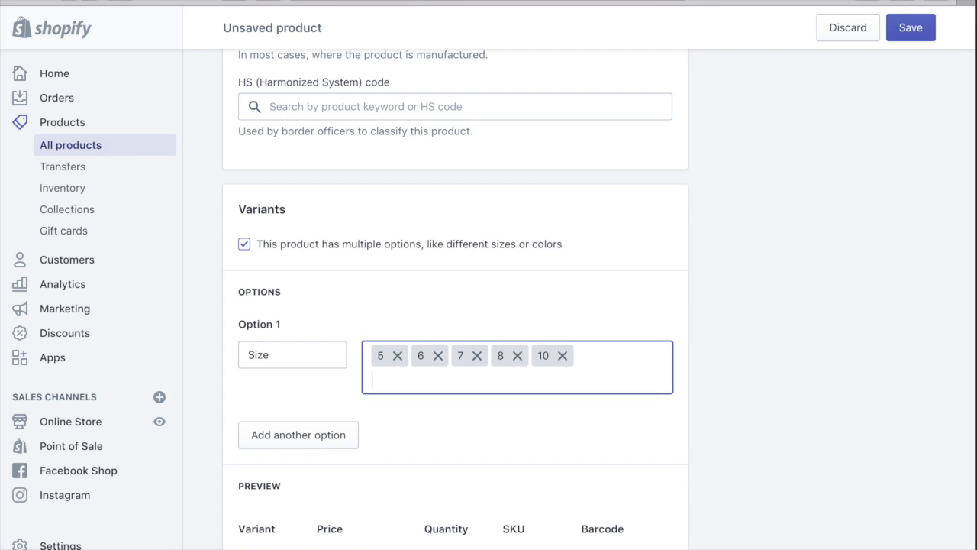
{"action": "type", "text": "11"}
{"action": "type", "text": ",12,"}
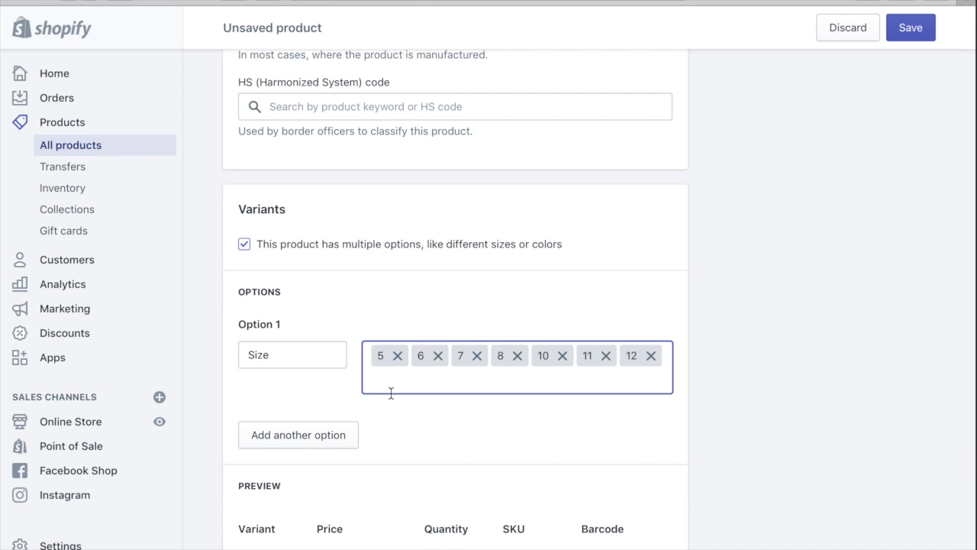
- Add a second variant option, Color, with the values Gold and Silver
{"action": "scroll", "coordinate": [390, 394], "scroll_direction": "down", "scroll_amount": 1}
{"action": "left_click", "coordinate": [339, 388]}
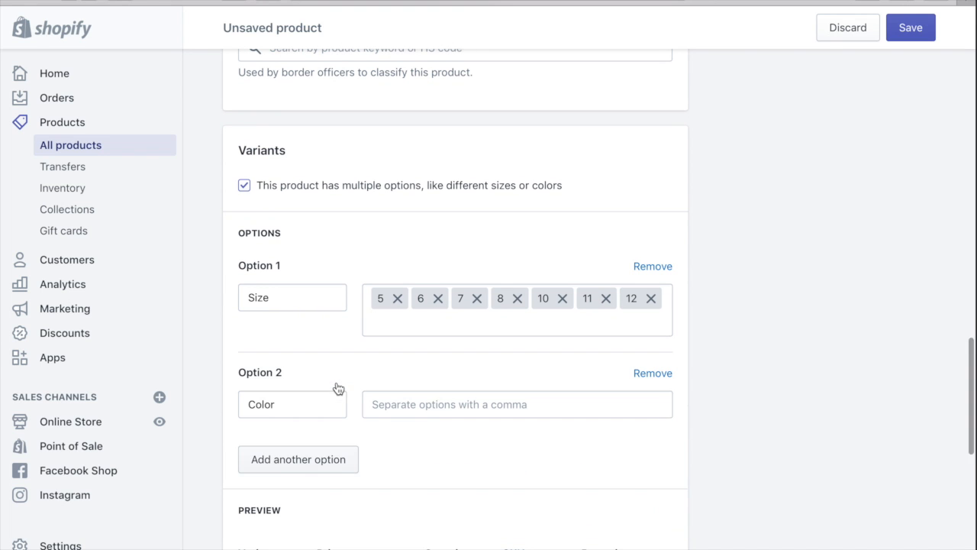
{"action": "left_click", "coordinate": [430, 405]}
{"action": "type", "text": "Gold"}
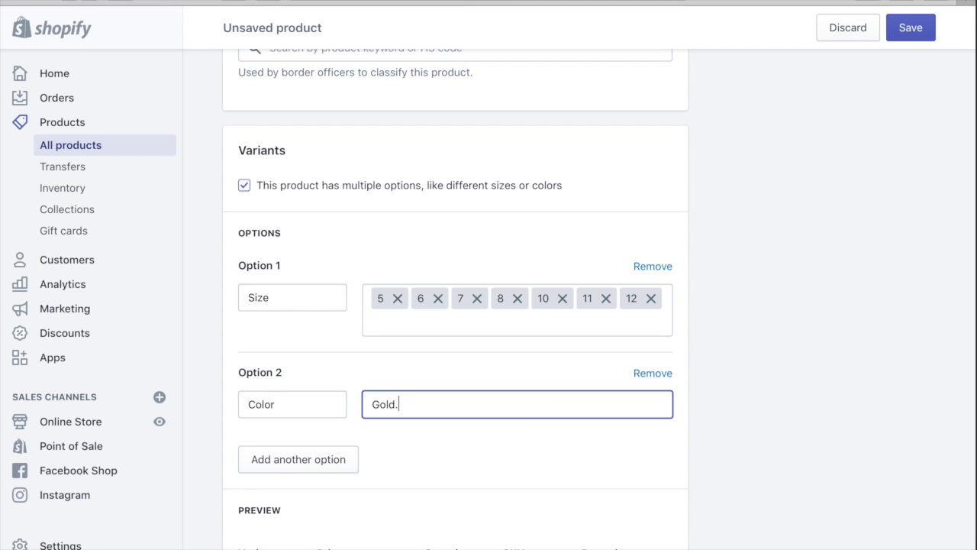
{"action": "key", "text": "Return"}
{"action": "type", "text": "Silver"}
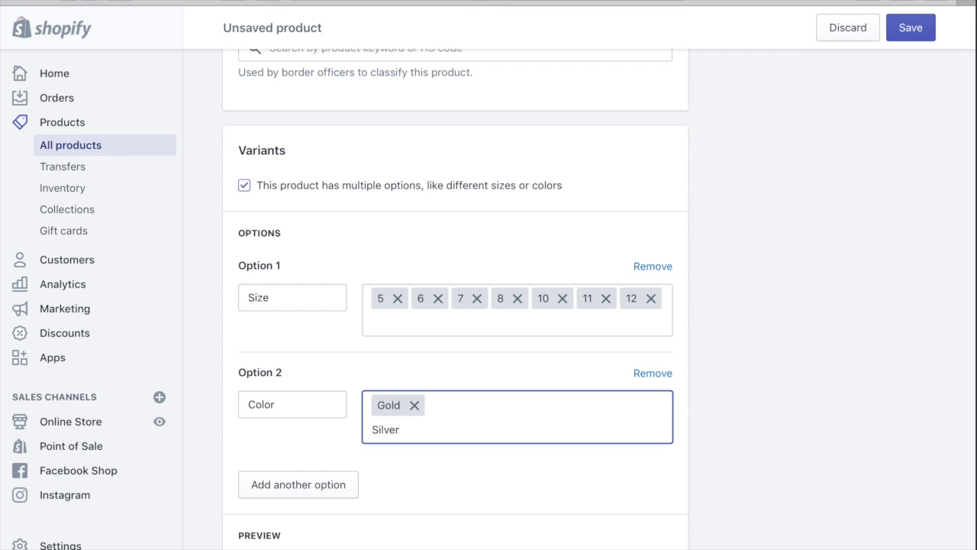
{"action": "key", "text": "Return"}
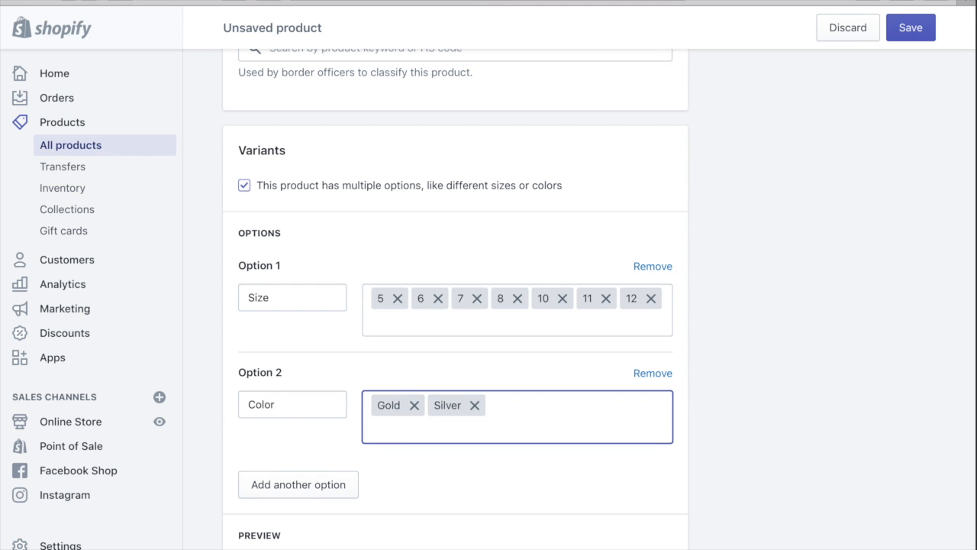
- Add Rose Gold as a third value of the Color option
{"action": "type", "text": "Rose gold"}
{"action": "key", "text": "BackSpace"}
{"action": "key", "text": "BackSpace"}
{"action": "key", "text": "BackSpace"}
{"action": "key", "text": "BackSpace"}
{"action": "type", "text": "Gold"}
{"action": "key", "text": "Return"}
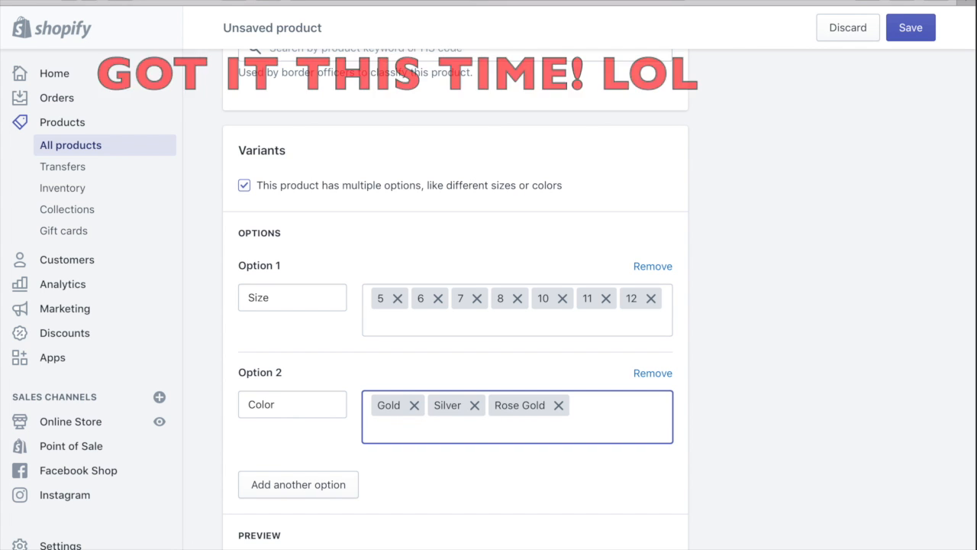
- Set the price of the 12 / Rose Gold variant to $220.00
{"action": "scroll", "coordinate": [480, 305], "scroll_direction": "down", "scroll_amount": 2}
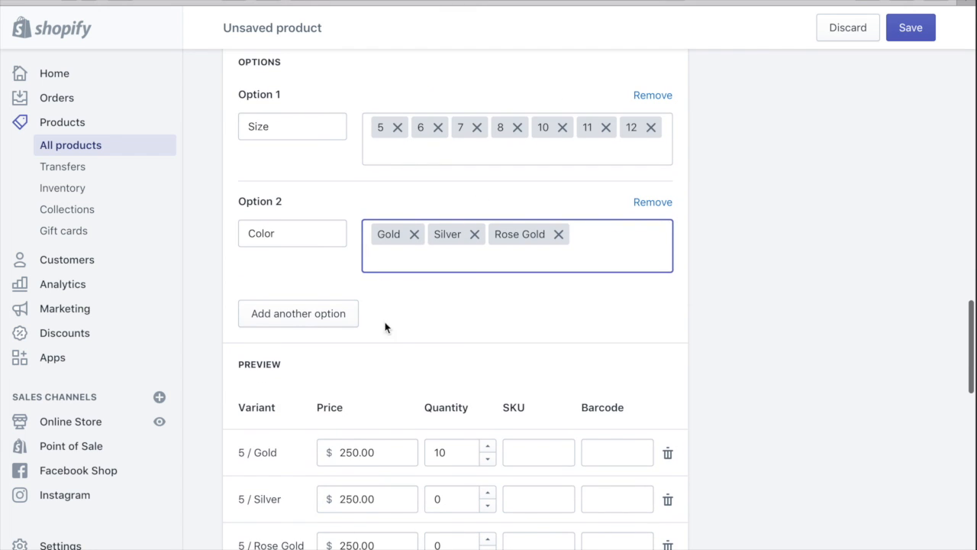
{"action": "scroll", "coordinate": [471, 323], "scroll_direction": "down", "scroll_amount": 4}
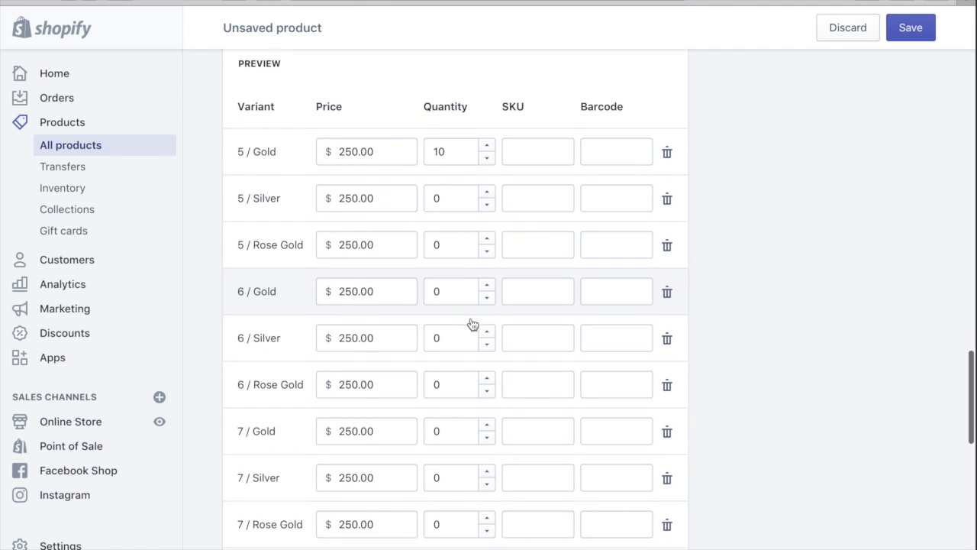
{"action": "scroll", "coordinate": [472, 323], "scroll_direction": "down", "scroll_amount": 3}
{"action": "scroll", "coordinate": [473, 324], "scroll_direction": "down", "scroll_amount": 7}
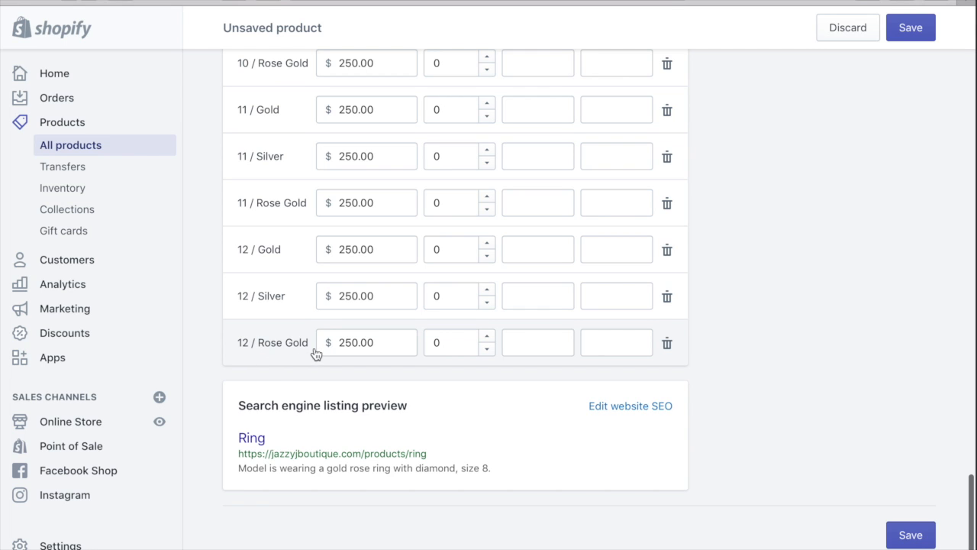
{"action": "left_click", "coordinate": [354, 342]}
{"action": "key", "text": "BackSpace"}
{"action": "type", "text": "2"}
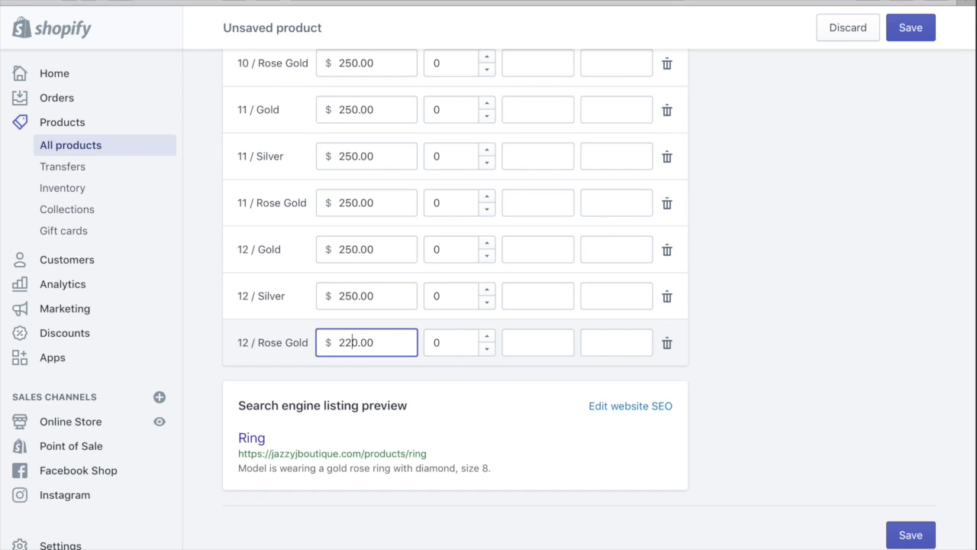
- Set the quantity of the 12 / Rose Gold variant to 5
{"action": "left_click", "coordinate": [450, 343]}
{"action": "type", "text": "5"}
{"action": "key", "text": "BackSpace"}
{"action": "type", "text": "14"}
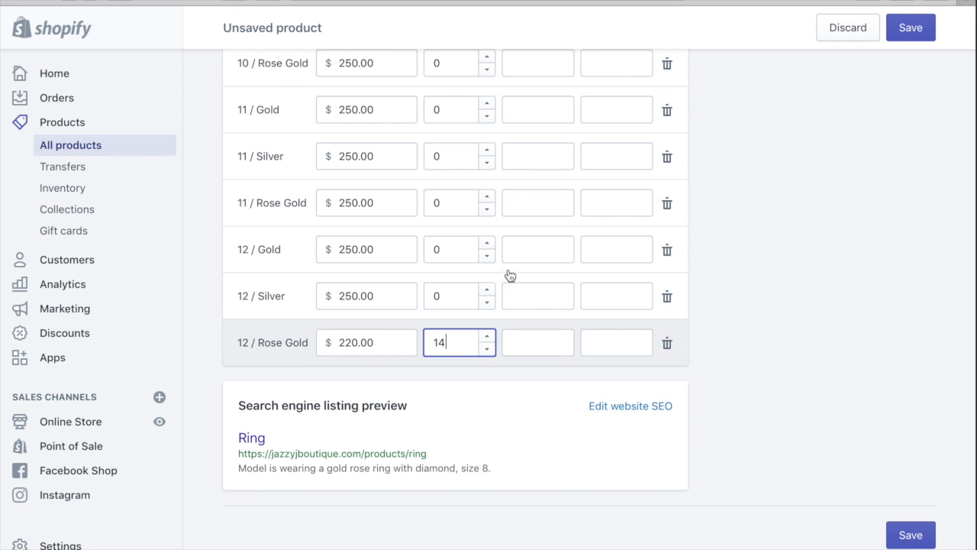
{"action": "double_click", "coordinate": [448, 343]}
{"action": "type", "text": "5"}
- Set the quantity of the 12 / Silver variant to 12
{"action": "left_click", "coordinate": [441, 296]}
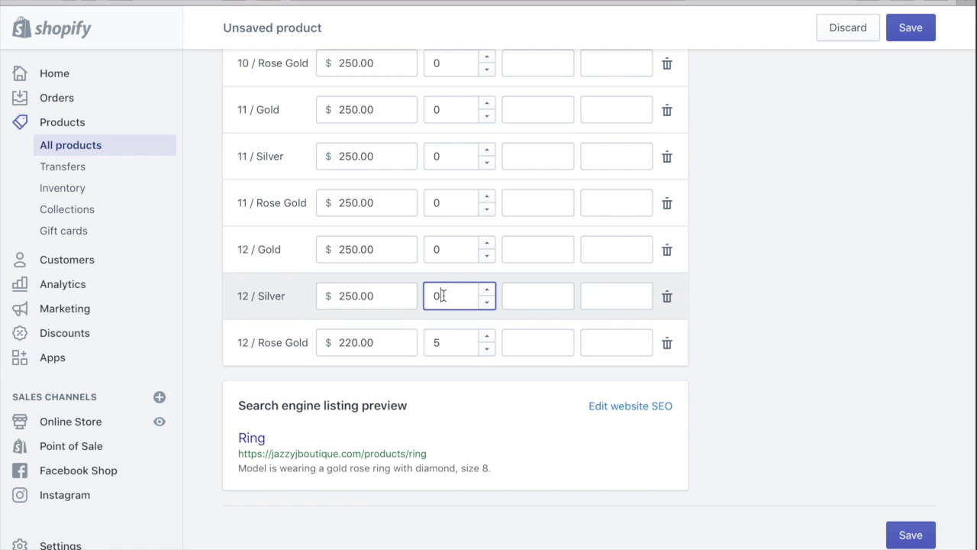
{"action": "key", "text": "BackSpace"}
{"action": "type", "text": "12"}
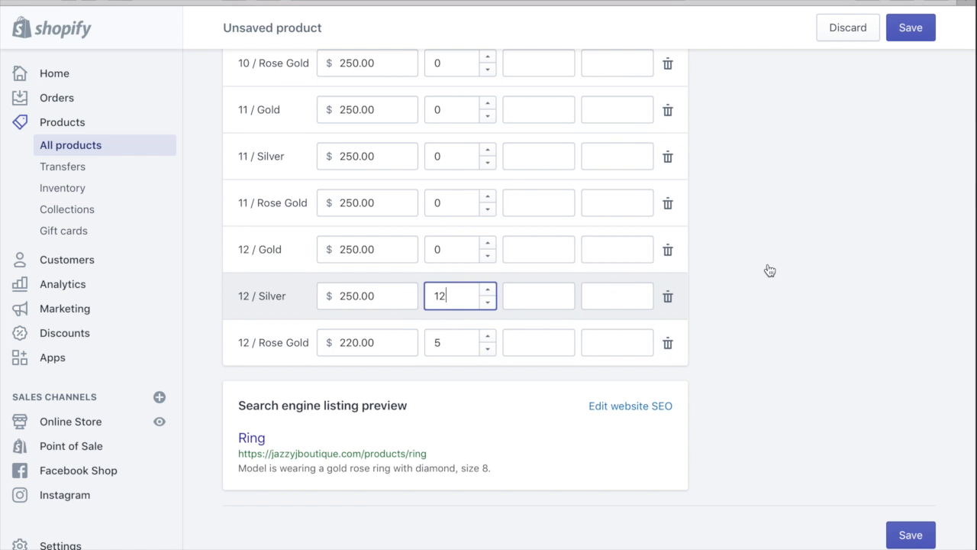
{"action": "scroll", "coordinate": [770, 270], "scroll_direction": "up", "scroll_amount": 6}
{"action": "scroll", "coordinate": [770, 271], "scroll_direction": "up", "scroll_amount": 5}
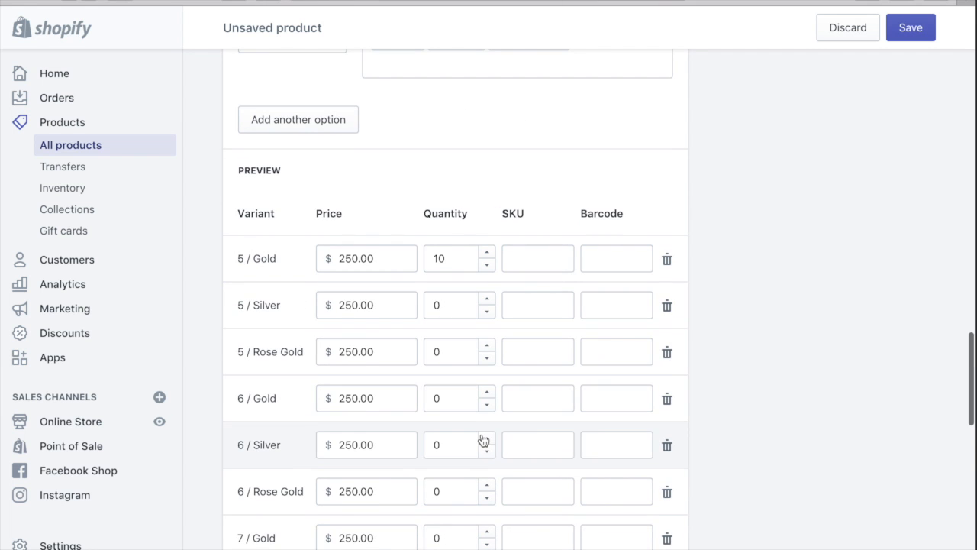
{"action": "scroll", "coordinate": [484, 440], "scroll_direction": "down", "scroll_amount": 3}
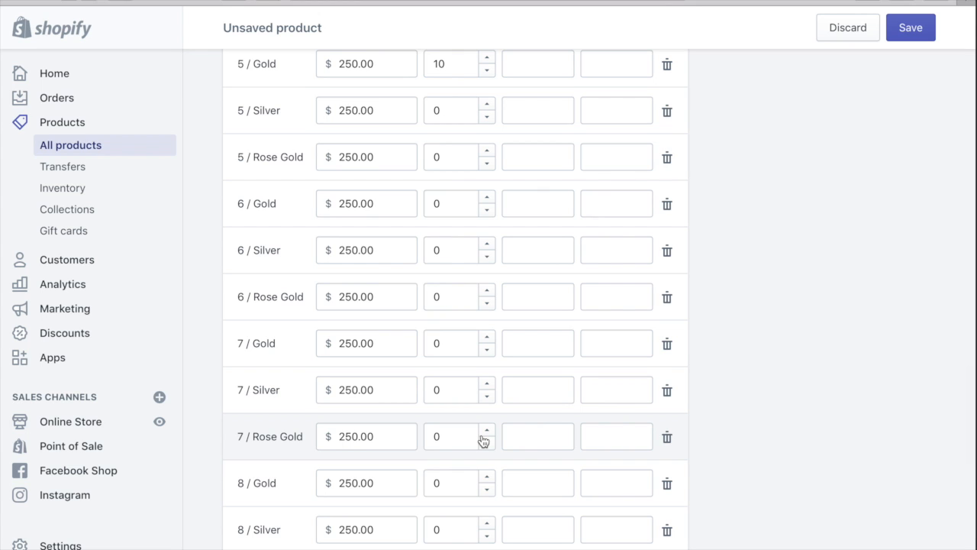
{"action": "scroll", "coordinate": [483, 442], "scroll_direction": "down", "scroll_amount": 3}
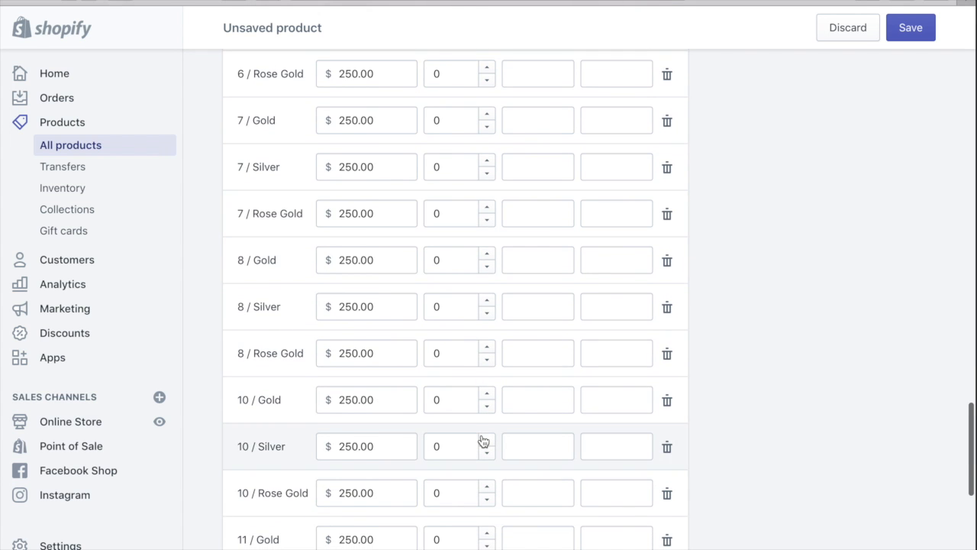
- Open the Online Store publish date scheduling for the ring product and remove the scheduled date
{"action": "scroll", "coordinate": [483, 441], "scroll_direction": "down", "scroll_amount": 5}
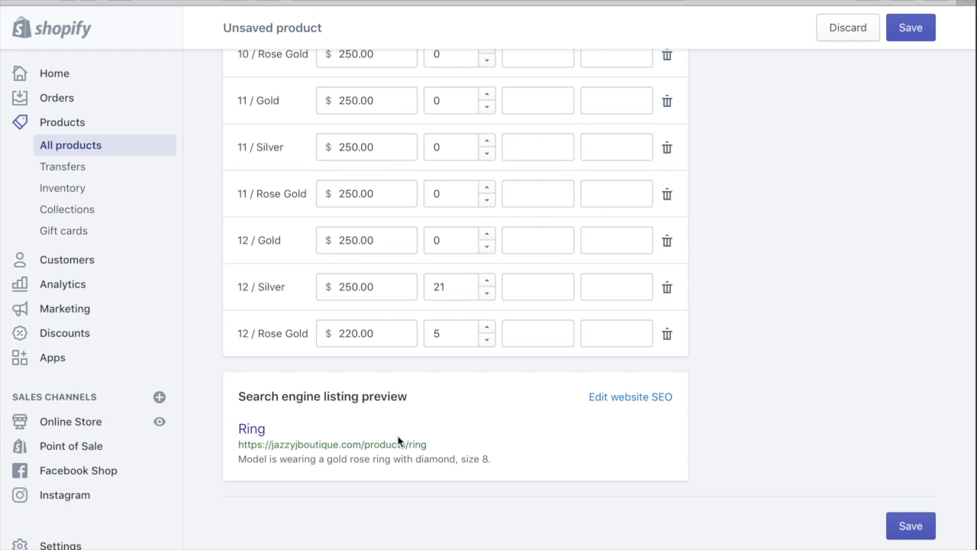
{"action": "scroll", "coordinate": [858, 289], "scroll_direction": "up", "scroll_amount": 1}
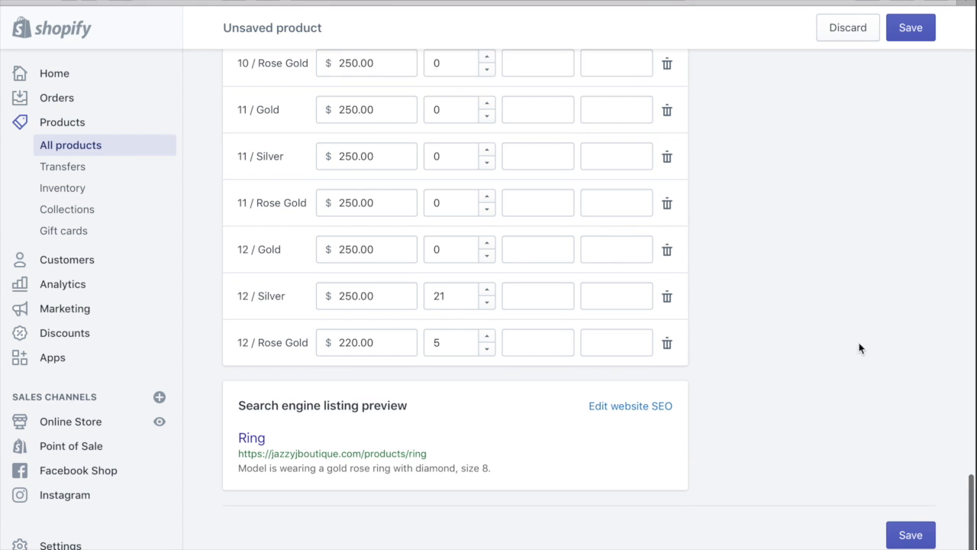
{"action": "scroll", "coordinate": [880, 432], "scroll_direction": "up", "scroll_amount": 20}
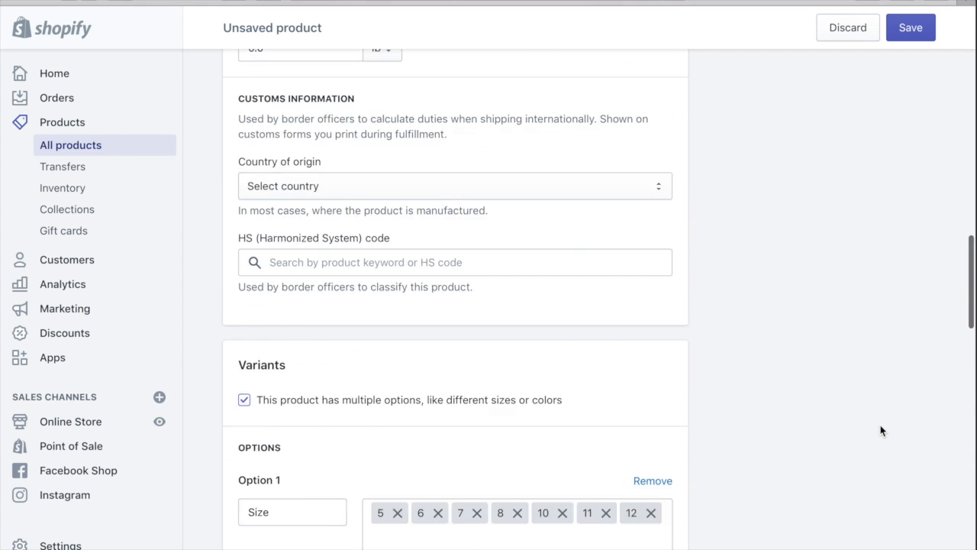
{"action": "scroll", "coordinate": [881, 431], "scroll_direction": "up", "scroll_amount": 10}
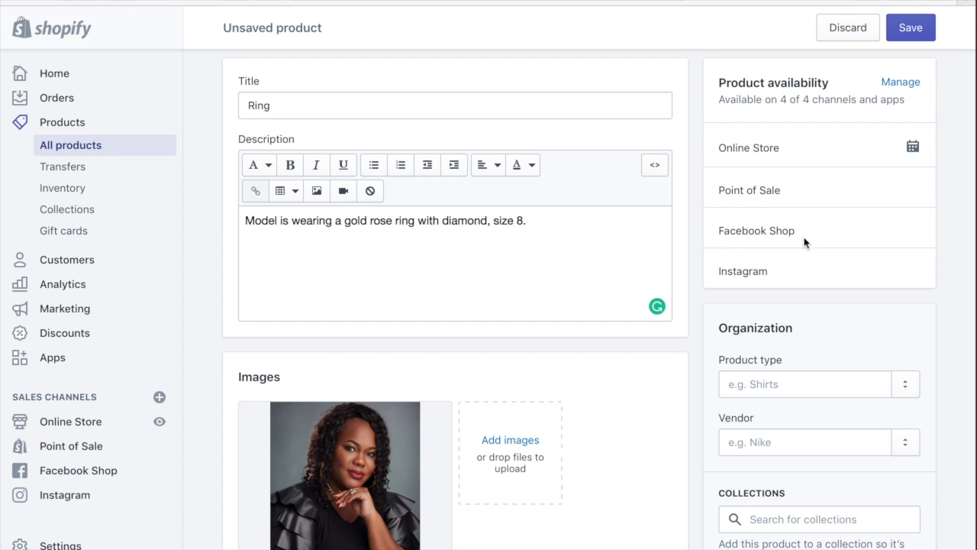
{"action": "left_click", "coordinate": [913, 147]}
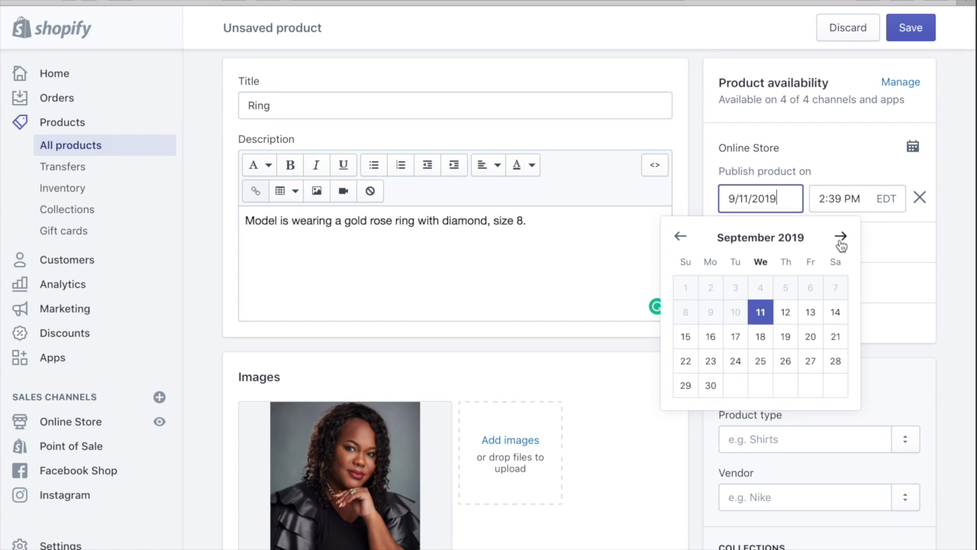
{"action": "left_click", "coordinate": [827, 173]}
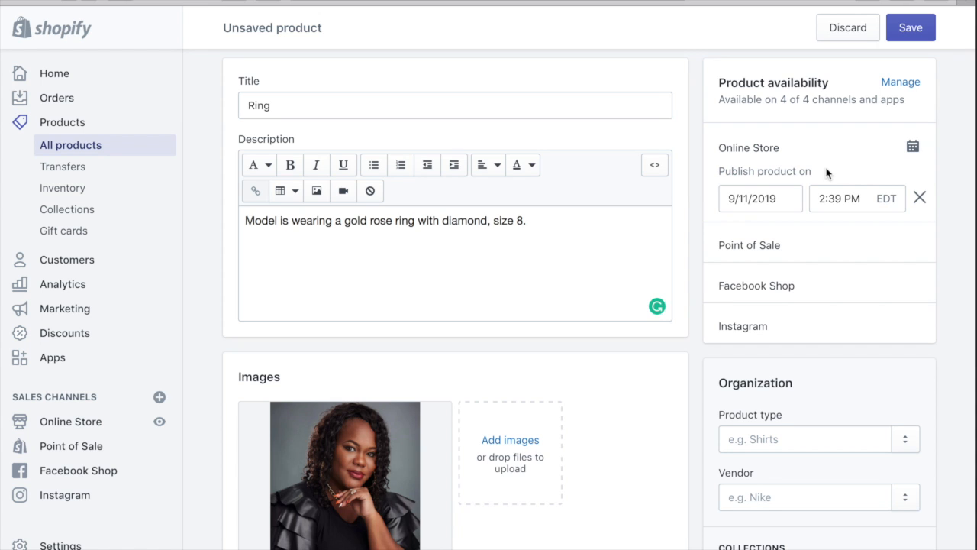
{"action": "left_click", "coordinate": [921, 198]}
- Assign the ring product to the Necklaces collection and save the product
{"action": "scroll", "coordinate": [865, 149], "scroll_direction": "down", "scroll_amount": 5}
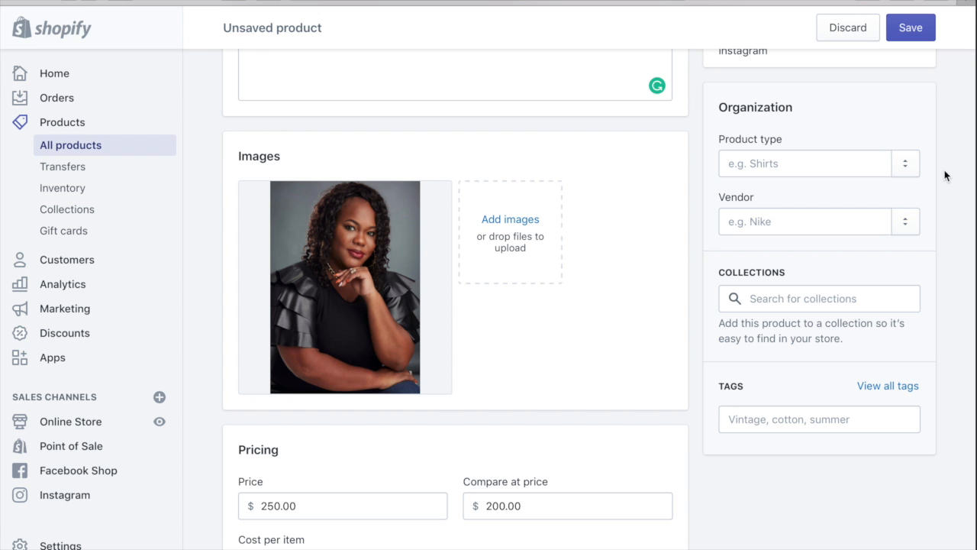
{"action": "left_click", "coordinate": [821, 300]}
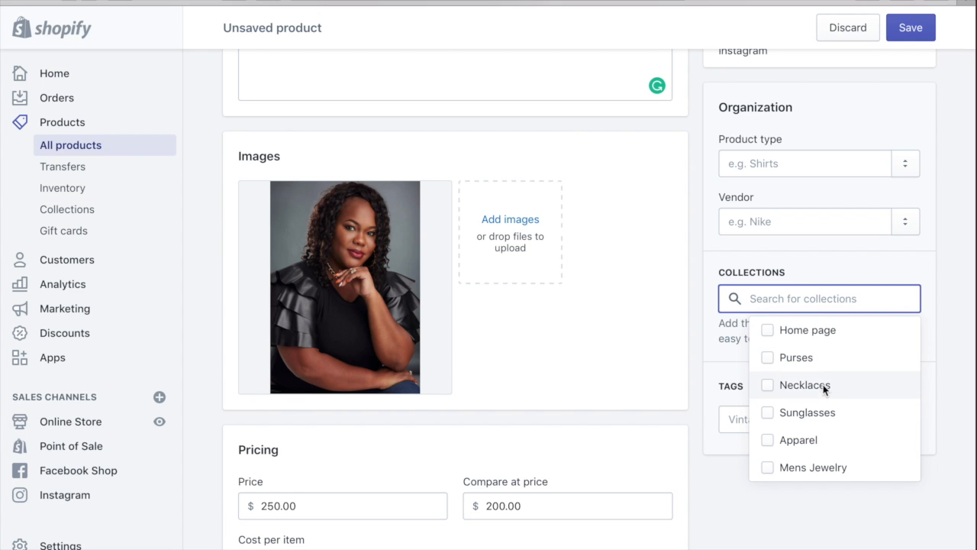
{"action": "scroll", "coordinate": [829, 430], "scroll_direction": "down", "scroll_amount": 1}
{"action": "scroll", "coordinate": [829, 430], "scroll_direction": "up", "scroll_amount": 1}
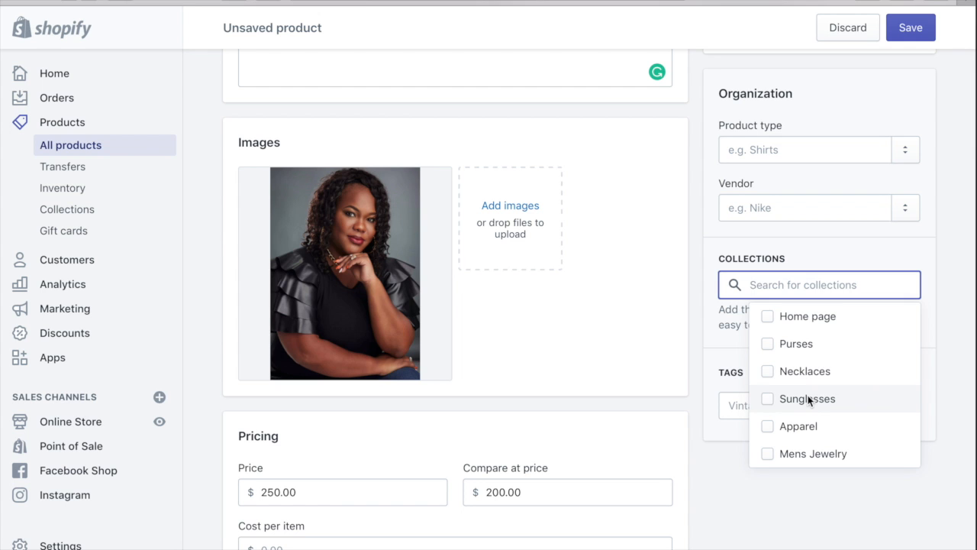
{"action": "scroll", "coordinate": [808, 396], "scroll_direction": "down", "scroll_amount": 1}
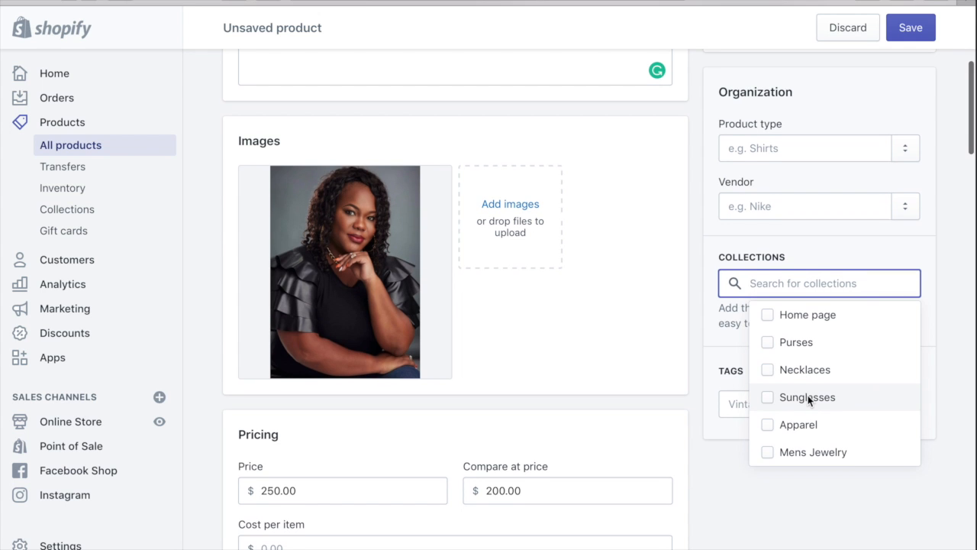
{"action": "scroll", "coordinate": [808, 395], "scroll_direction": "down", "scroll_amount": 1}
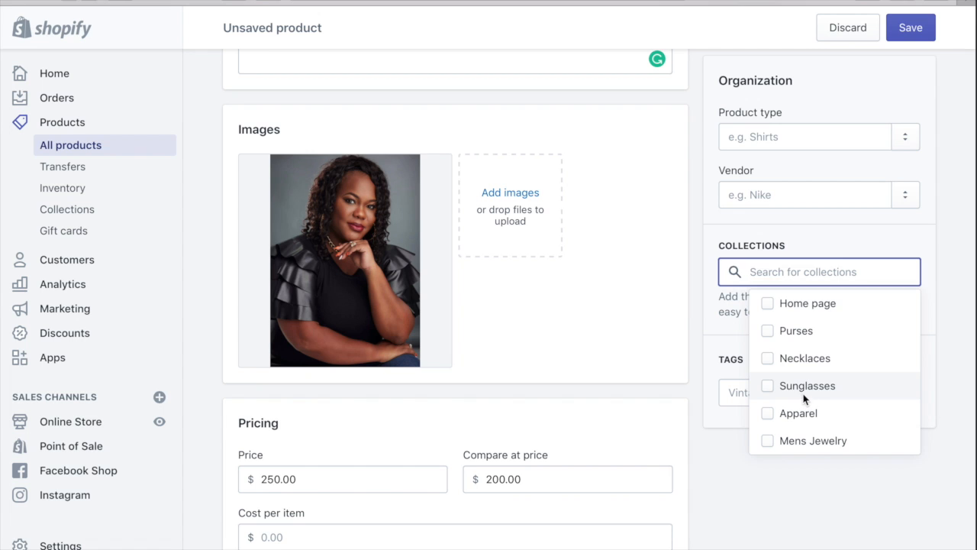
{"action": "left_click", "coordinate": [770, 359]}
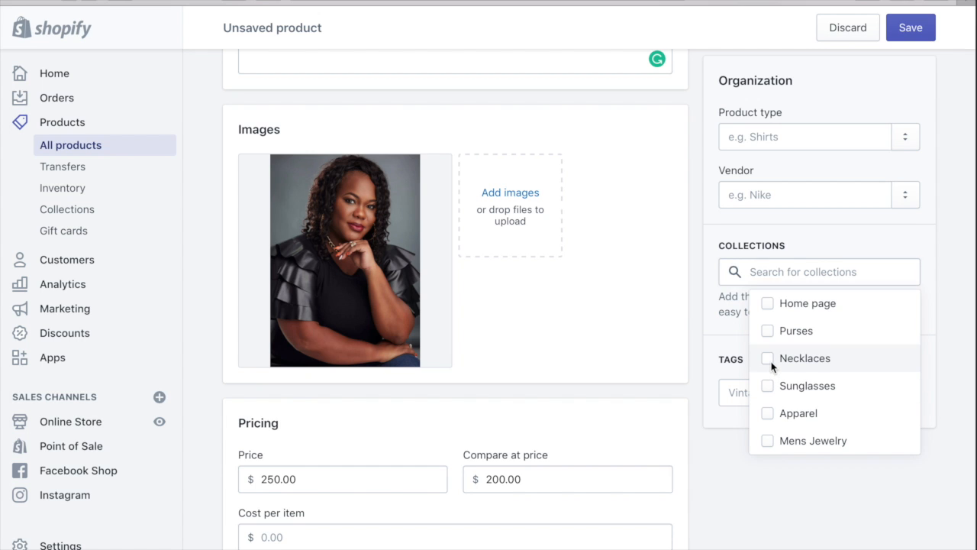
{"action": "left_click", "coordinate": [740, 323]}
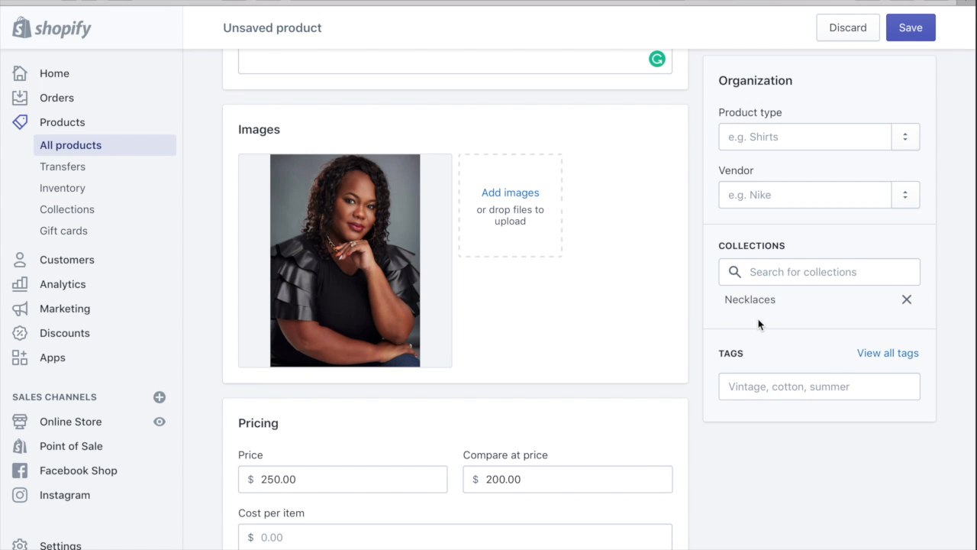
{"action": "scroll", "coordinate": [759, 322], "scroll_direction": "up", "scroll_amount": 1}
{"action": "left_click", "coordinate": [899, 31]}
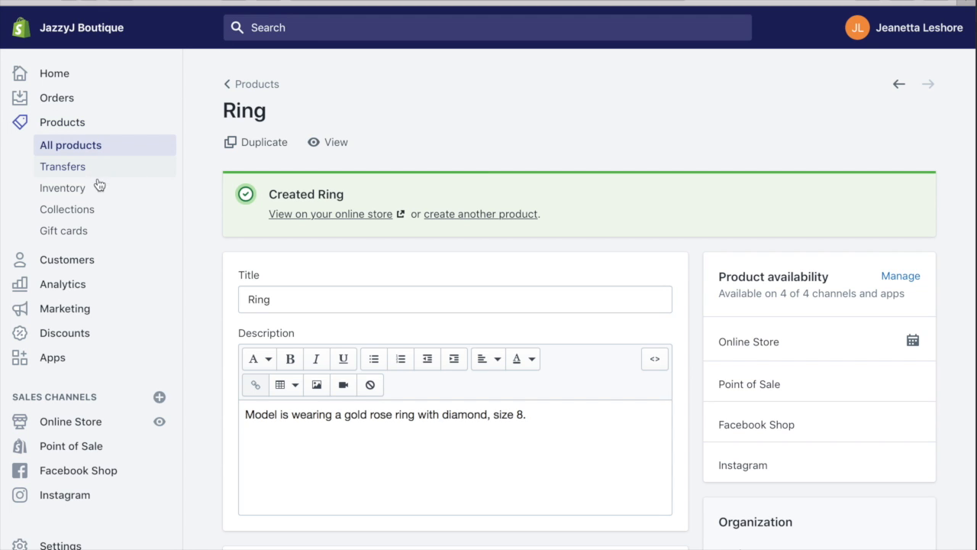
- Start a new product collection and title it Rings, leaving the description empty
{"action": "left_click", "coordinate": [73, 214]}
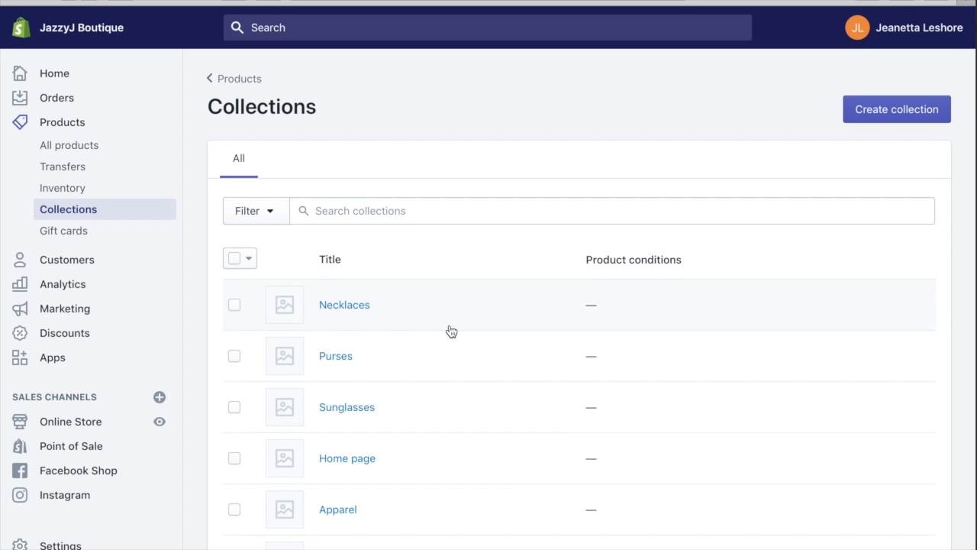
{"action": "scroll", "coordinate": [452, 330], "scroll_direction": "down", "scroll_amount": 3}
{"action": "scroll", "coordinate": [452, 331], "scroll_direction": "up", "scroll_amount": 3}
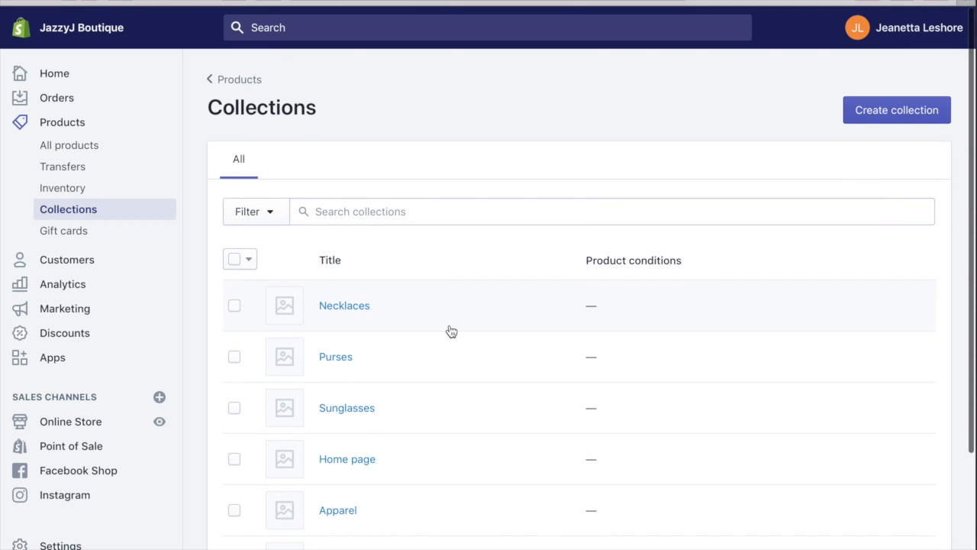
{"action": "scroll", "coordinate": [525, 347], "scroll_direction": "down", "scroll_amount": 1}
{"action": "scroll", "coordinate": [524, 348], "scroll_direction": "up", "scroll_amount": 1}
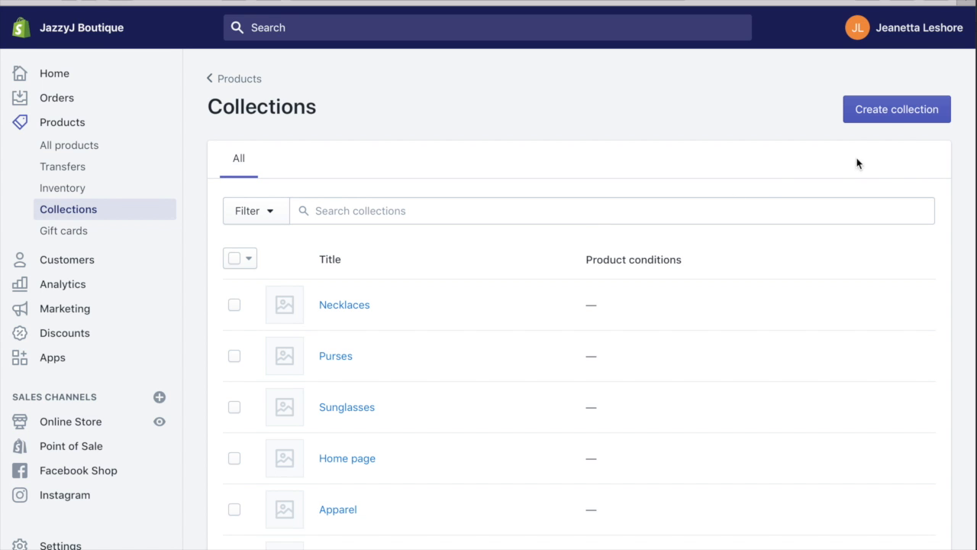
{"action": "left_click", "coordinate": [887, 117]}
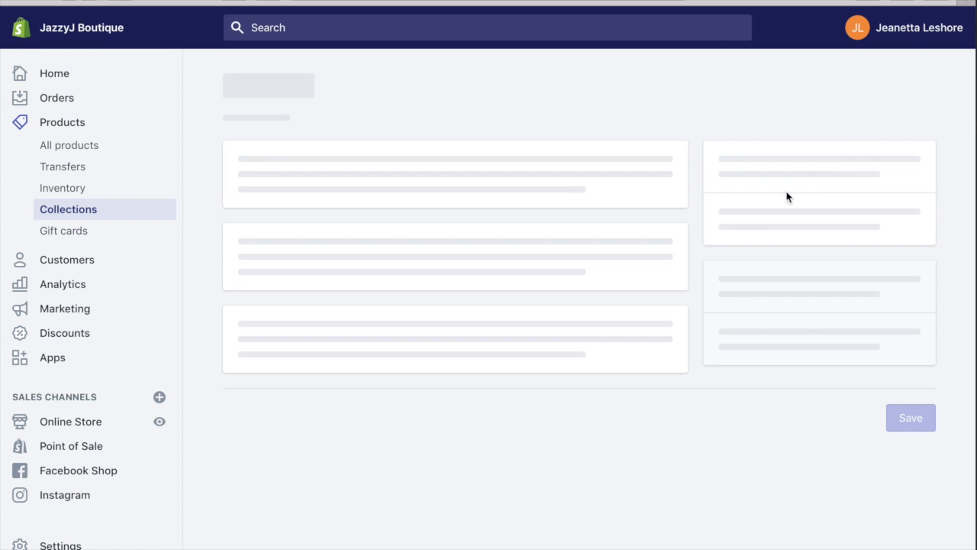
{"action": "scroll", "coordinate": [554, 305], "scroll_direction": "down", "scroll_amount": 5}
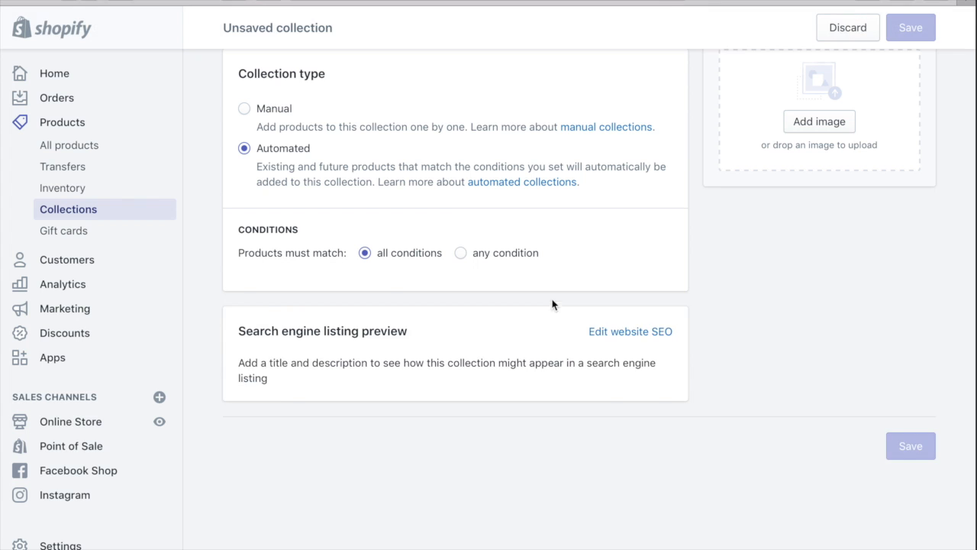
{"action": "scroll", "coordinate": [450, 236], "scroll_direction": "up", "scroll_amount": 5}
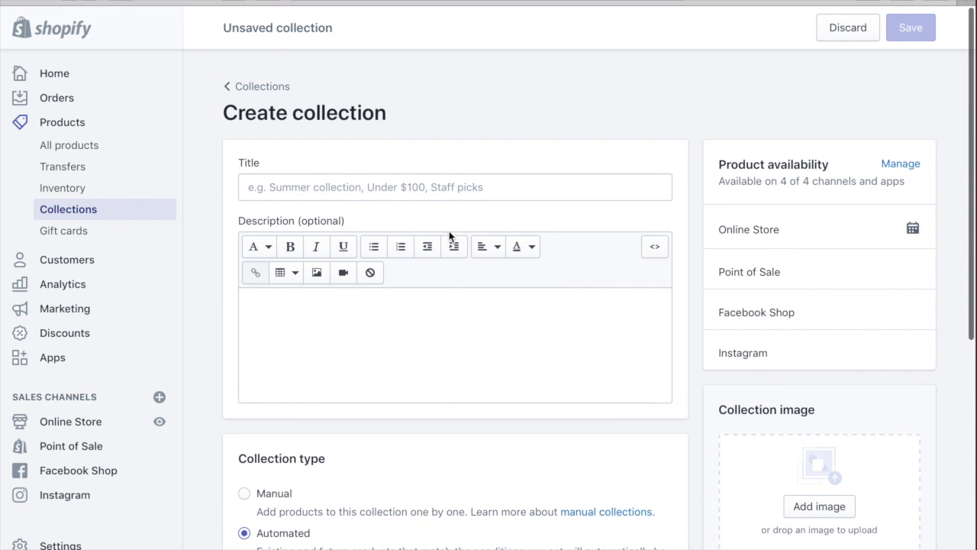
{"action": "left_click", "coordinate": [390, 190]}
{"action": "type", "text": "Rings"}
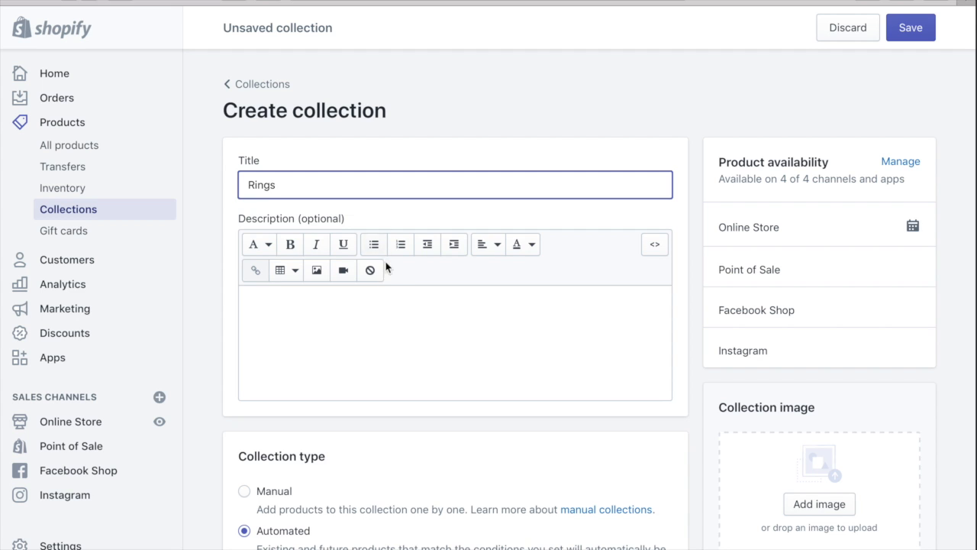
{"action": "left_click", "coordinate": [382, 308]}
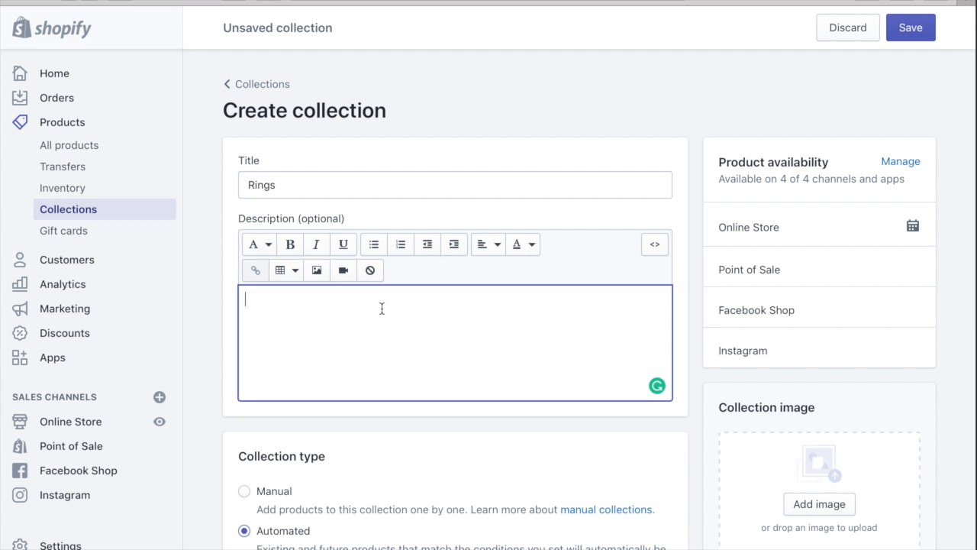
- Set the Rings collection type to Manual and save the collection
{"action": "scroll", "coordinate": [443, 310], "scroll_direction": "down", "scroll_amount": 5}
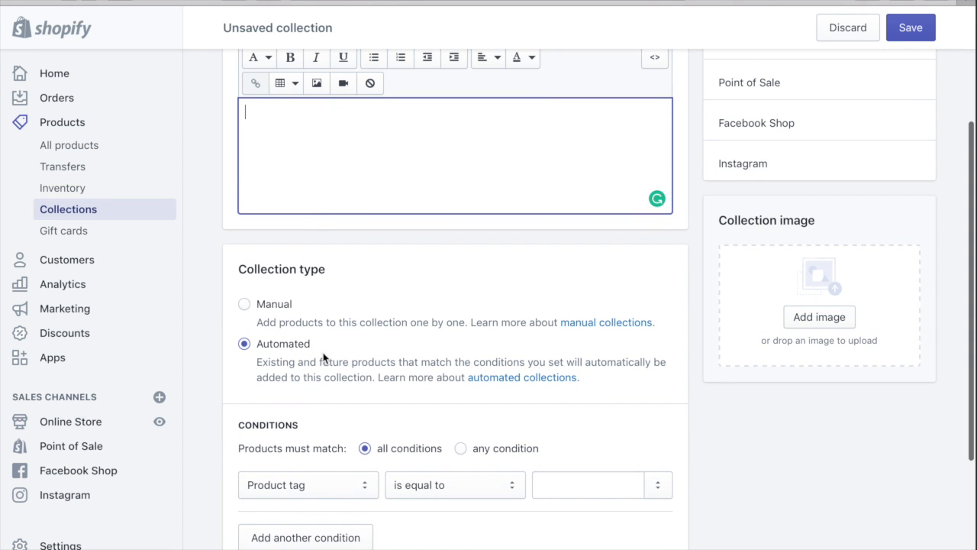
{"action": "left_click", "coordinate": [245, 304]}
{"action": "scroll", "coordinate": [246, 306], "scroll_direction": "down", "scroll_amount": 1}
{"action": "scroll", "coordinate": [246, 307], "scroll_direction": "up", "scroll_amount": 1}
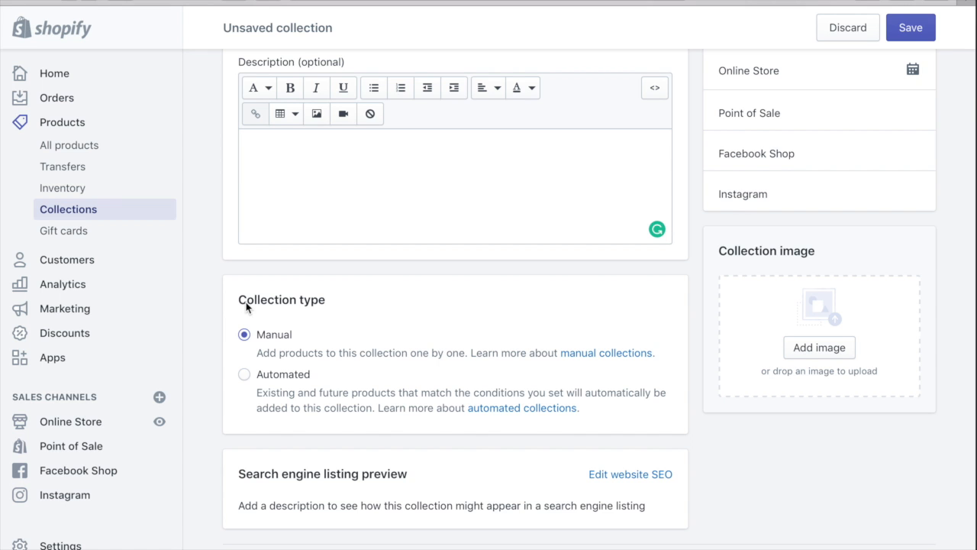
{"action": "scroll", "coordinate": [246, 306], "scroll_direction": "up", "scroll_amount": 2}
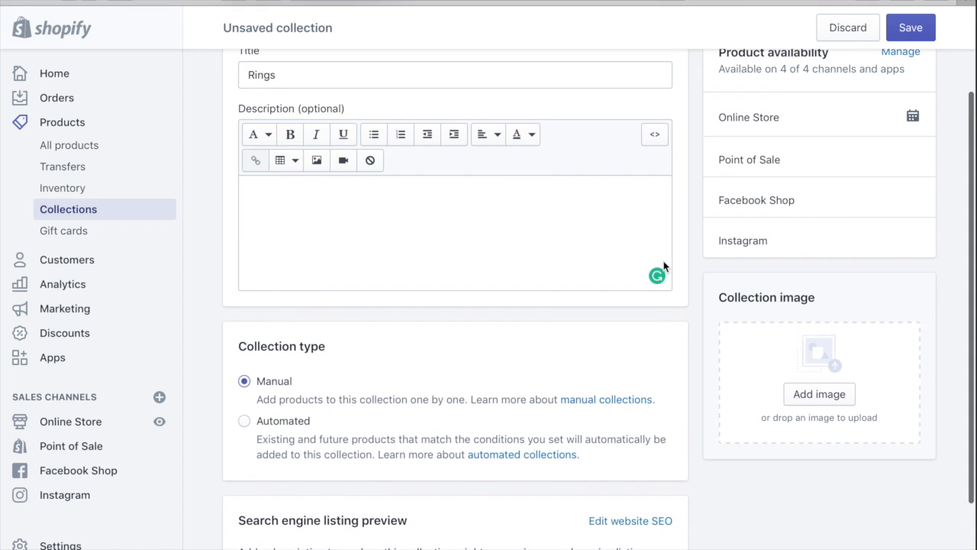
{"action": "scroll", "coordinate": [664, 265], "scroll_direction": "up", "scroll_amount": 1}
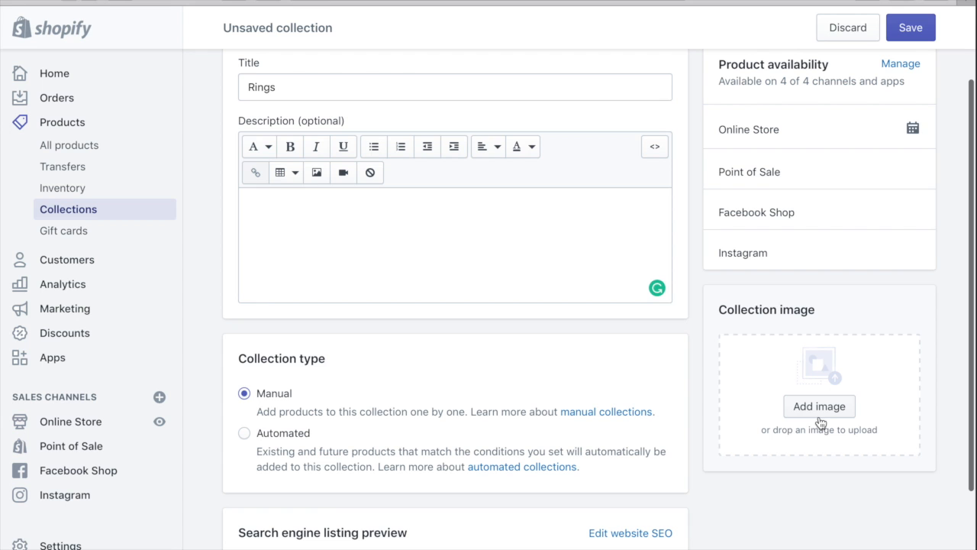
{"action": "scroll", "coordinate": [819, 422], "scroll_direction": "down", "scroll_amount": 3}
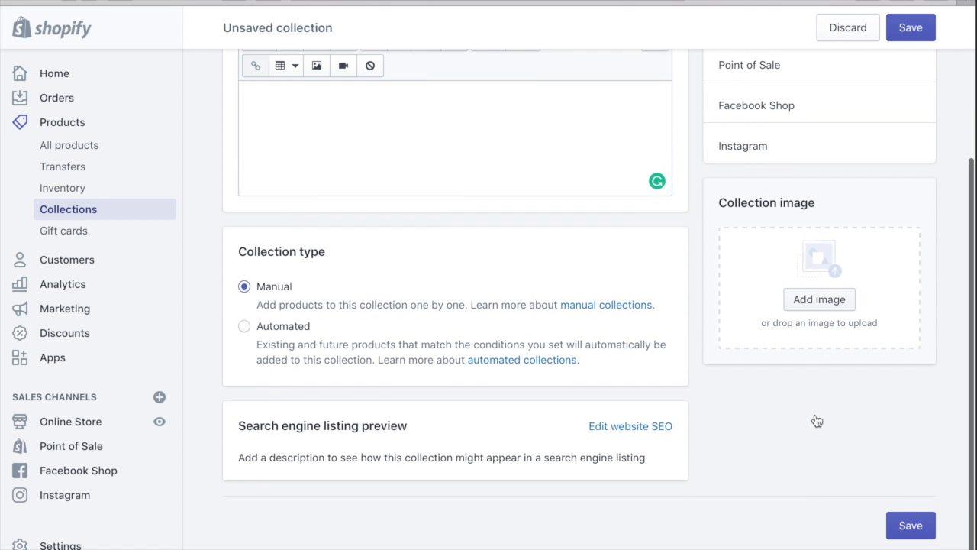
{"action": "left_click", "coordinate": [911, 527]}
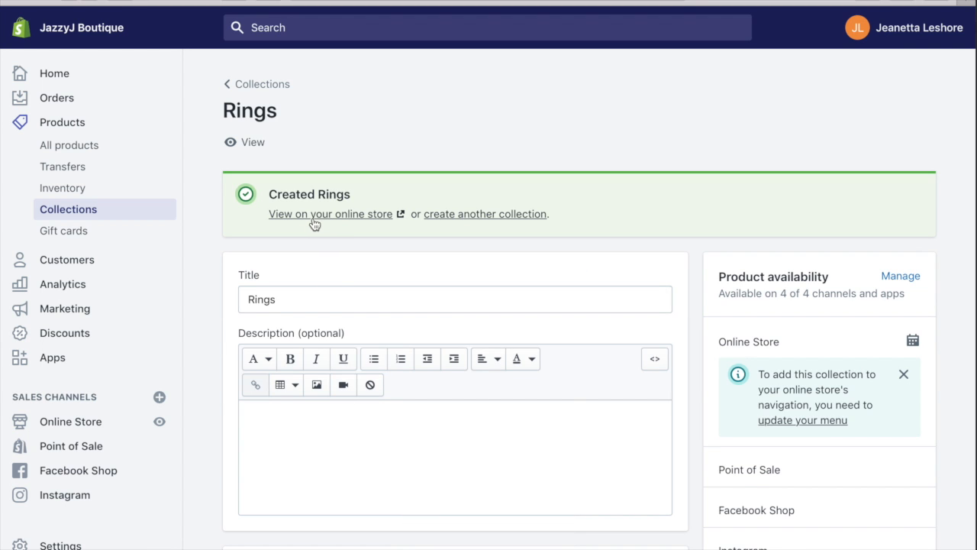
- Search the list of all products for "ring" and clear the search
{"action": "left_click", "coordinate": [82, 148]}
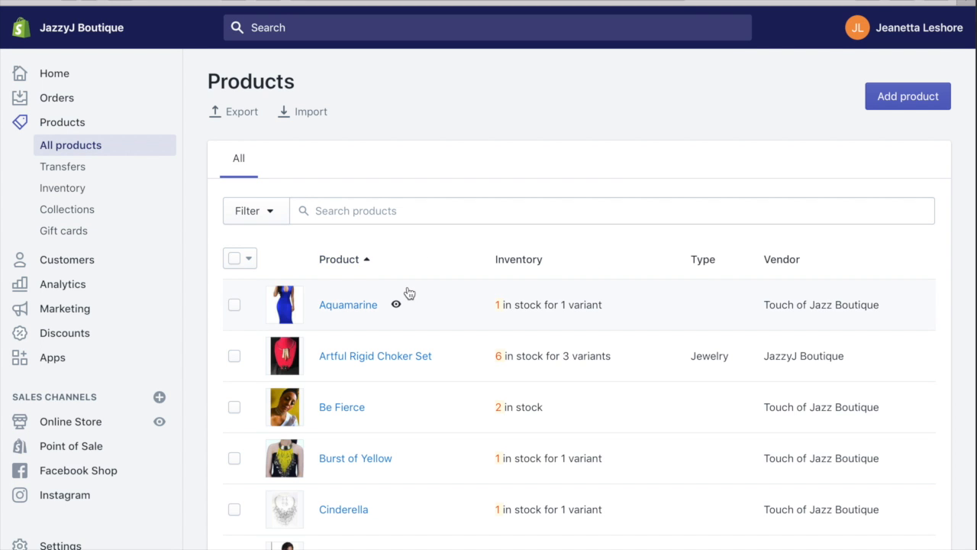
{"action": "scroll", "coordinate": [409, 293], "scroll_direction": "down", "scroll_amount": 1}
{"action": "scroll", "coordinate": [408, 290], "scroll_direction": "down", "scroll_amount": 1}
{"action": "scroll", "coordinate": [405, 267], "scroll_direction": "up", "scroll_amount": 2}
{"action": "left_click", "coordinate": [390, 211]}
{"action": "type", "text": "ring"}
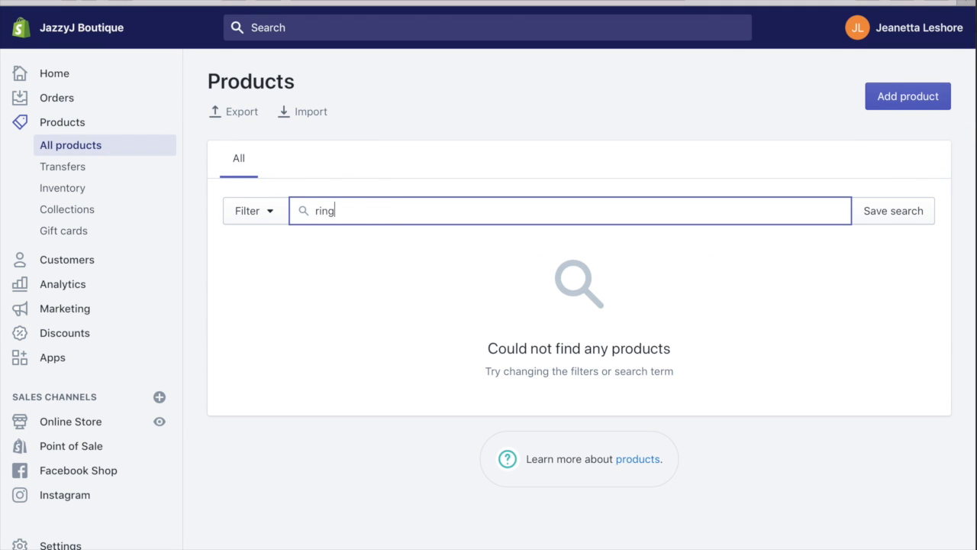
{"action": "key", "text": "BackSpace"}
{"action": "key", "text": "BackSpace"}
{"action": "key", "text": "BackSpace"}
{"action": "key", "text": "BackSpace"}
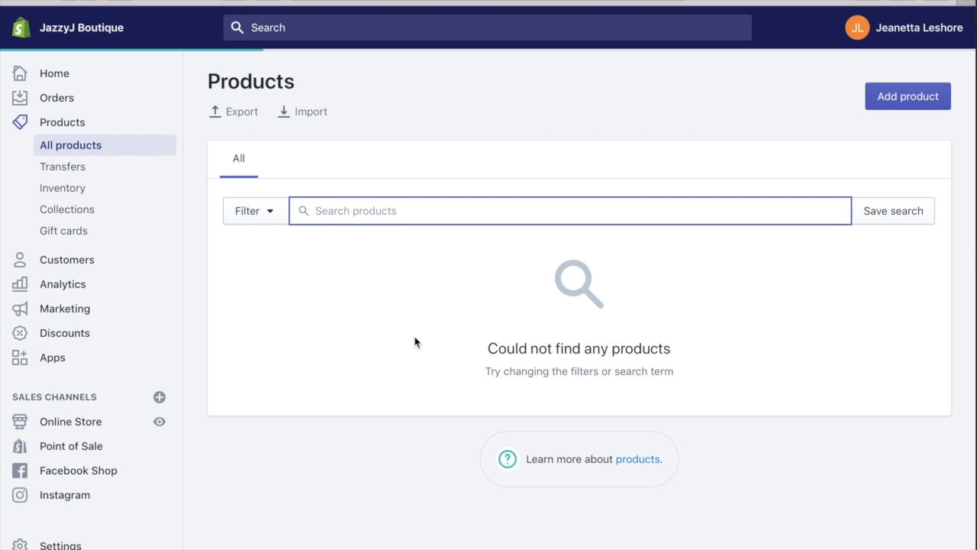
- Open the Ring product from the list of all products
{"action": "scroll", "coordinate": [414, 343], "scroll_direction": "down", "scroll_amount": 13}
{"action": "scroll", "coordinate": [414, 361], "scroll_direction": "down", "scroll_amount": 10}
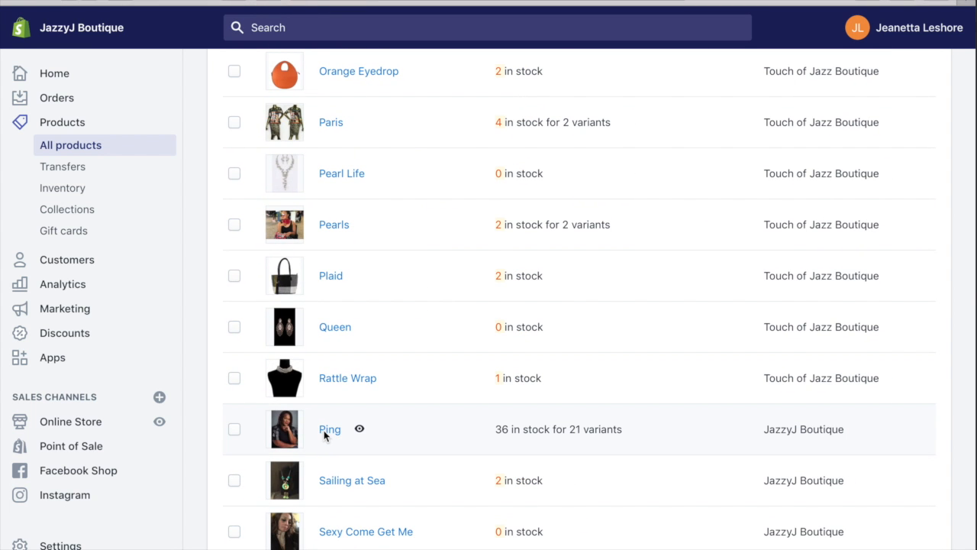
{"action": "left_click", "coordinate": [326, 430]}
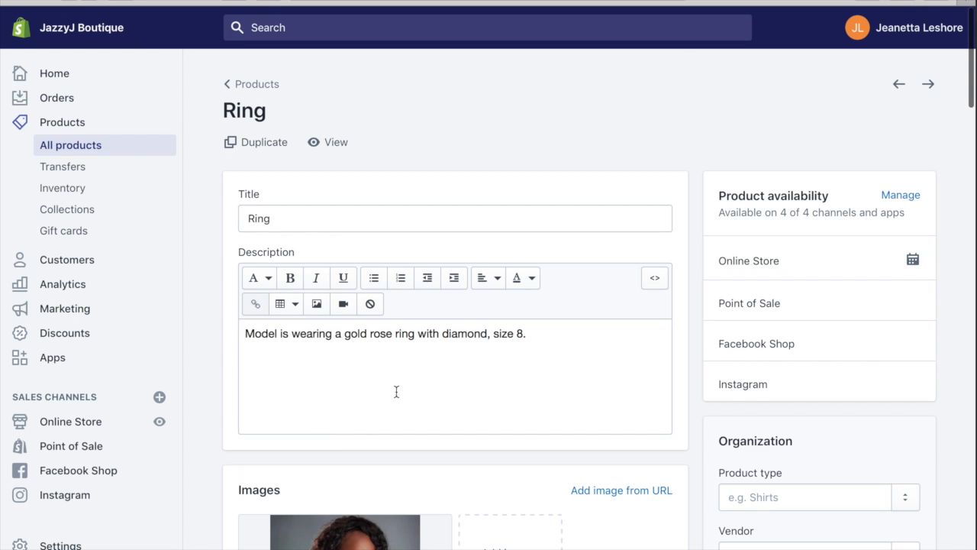
- Assign the Ring product to the Rings collection, remove it from Necklaces, and save the product
{"action": "scroll", "coordinate": [681, 420], "scroll_direction": "down", "scroll_amount": 5}
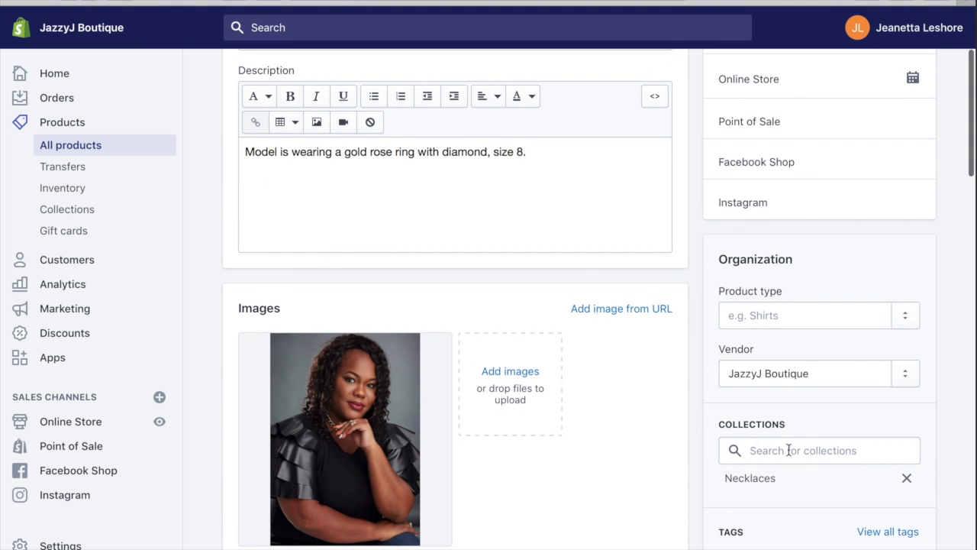
{"action": "left_click", "coordinate": [907, 478]}
{"action": "left_click", "coordinate": [861, 447]}
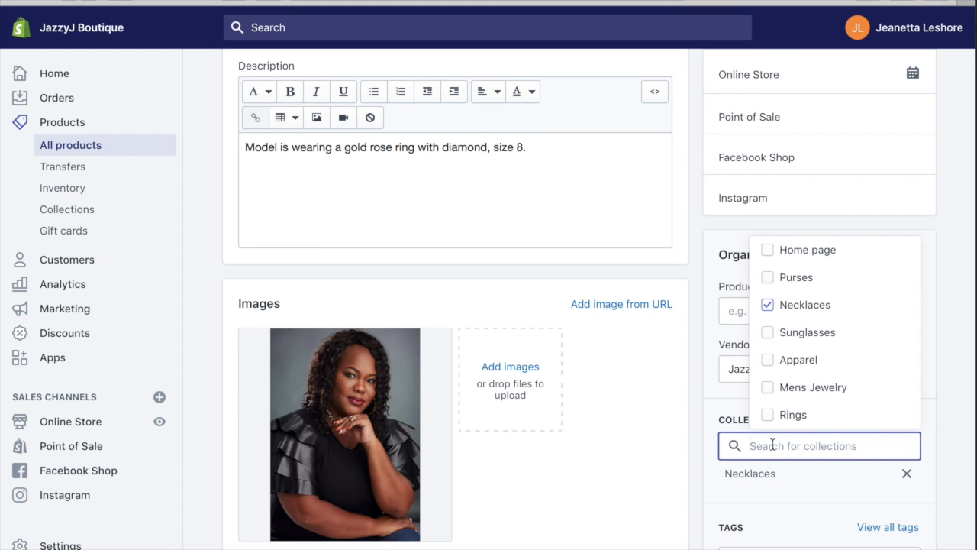
{"action": "type", "text": "rings"}
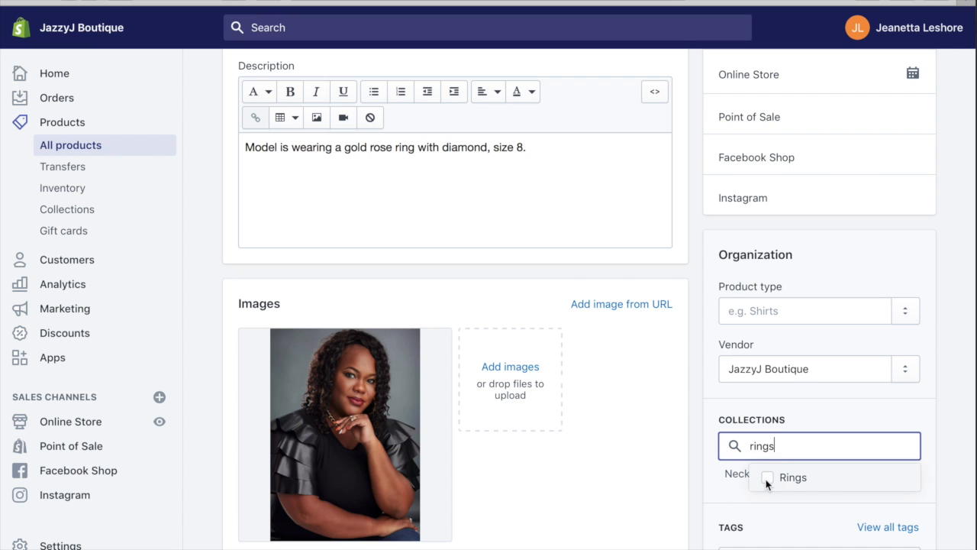
{"action": "left_click", "coordinate": [768, 480]}
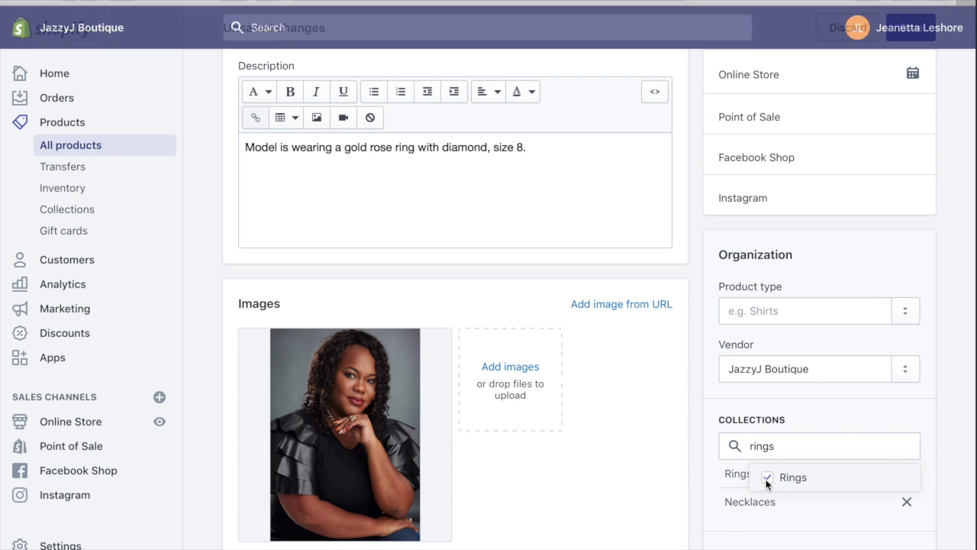
{"action": "left_click", "coordinate": [907, 502]}
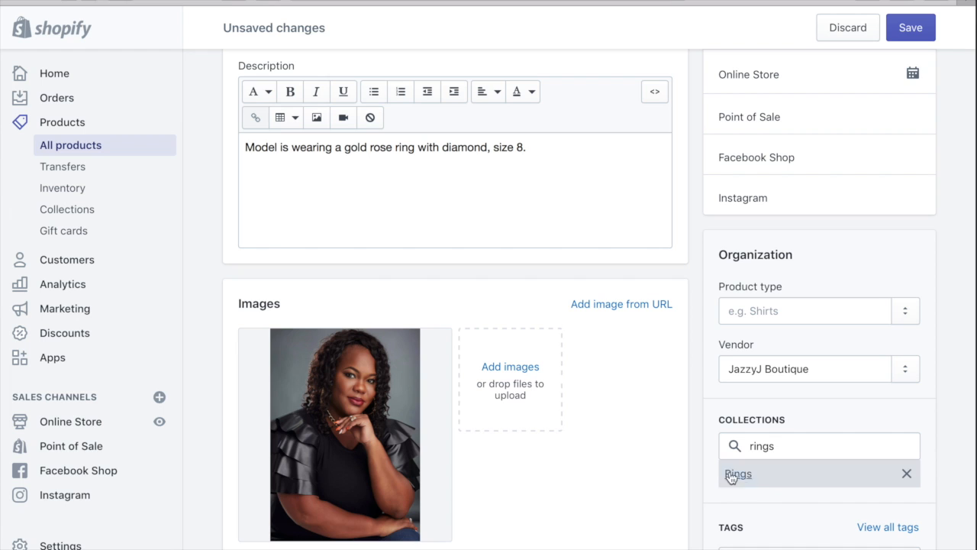
{"action": "left_click", "coordinate": [911, 28]}
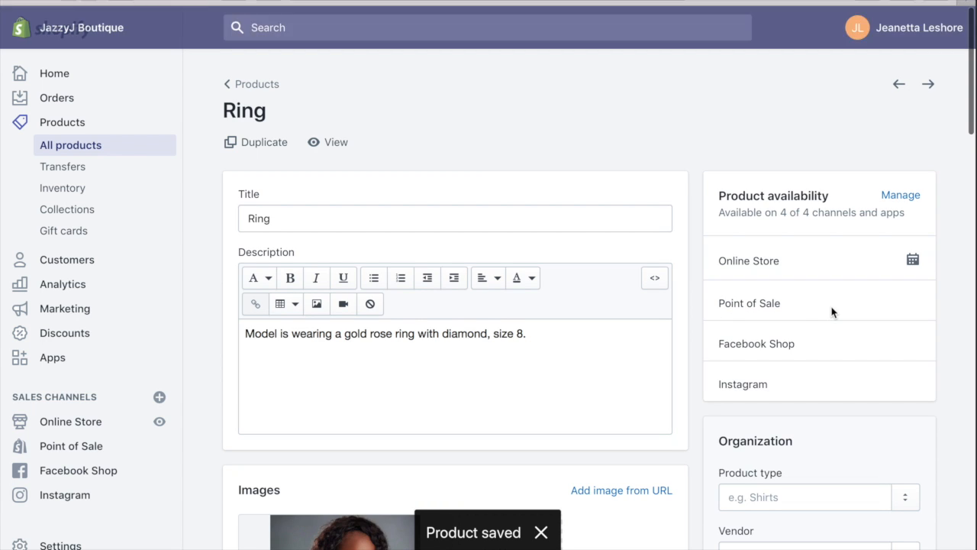
{"action": "scroll", "coordinate": [704, 403], "scroll_direction": "down", "scroll_amount": 2}
{"action": "scroll", "coordinate": [703, 403], "scroll_direction": "down", "scroll_amount": 2}
{"action": "scroll", "coordinate": [704, 402], "scroll_direction": "up", "scroll_amount": 2}
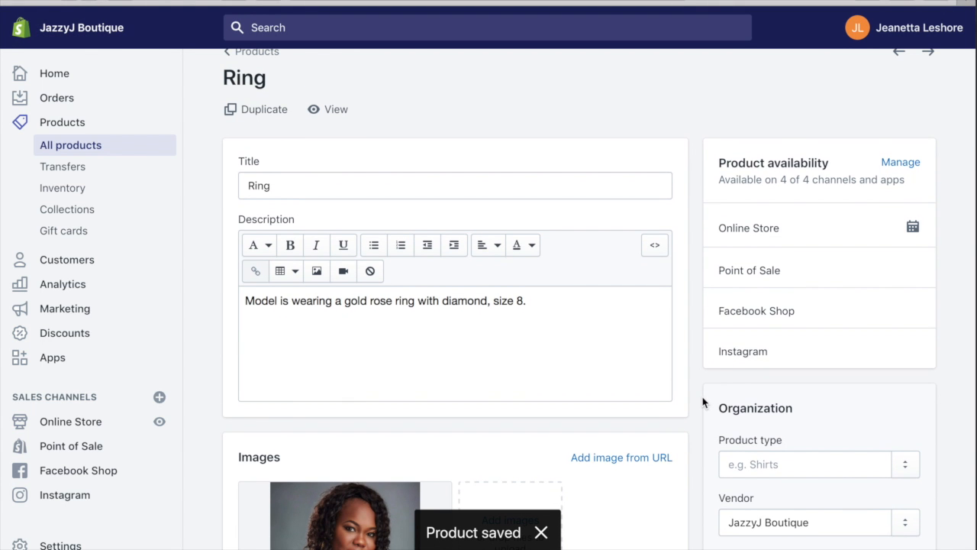
{"action": "scroll", "coordinate": [461, 290], "scroll_direction": "down", "scroll_amount": 2}
{"action": "scroll", "coordinate": [461, 290], "scroll_direction": "up", "scroll_amount": 2}
{"action": "scroll", "coordinate": [461, 290], "scroll_direction": "up", "scroll_amount": 1}
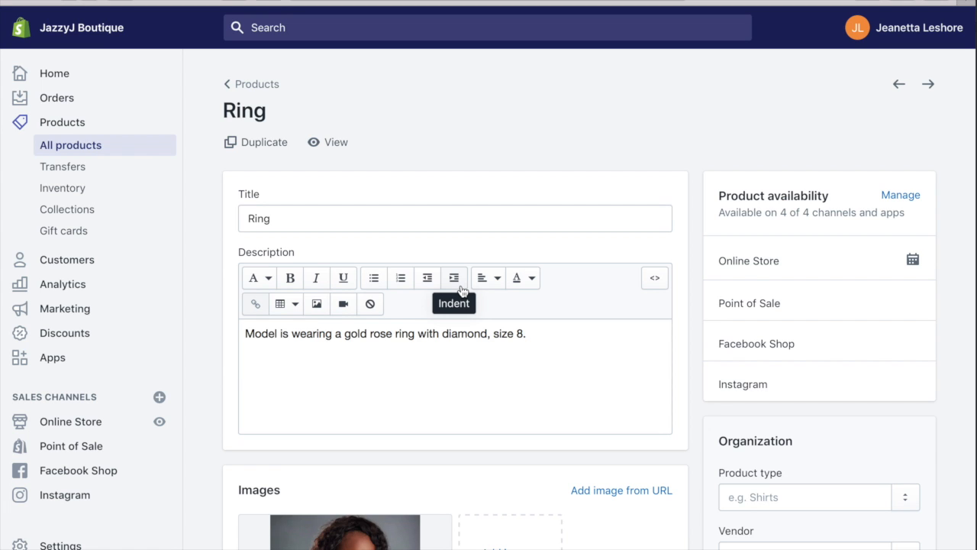
- Open the online store's Main menu for editing in Navigation and expand its SHOP item
{"action": "left_click", "coordinate": [65, 429]}
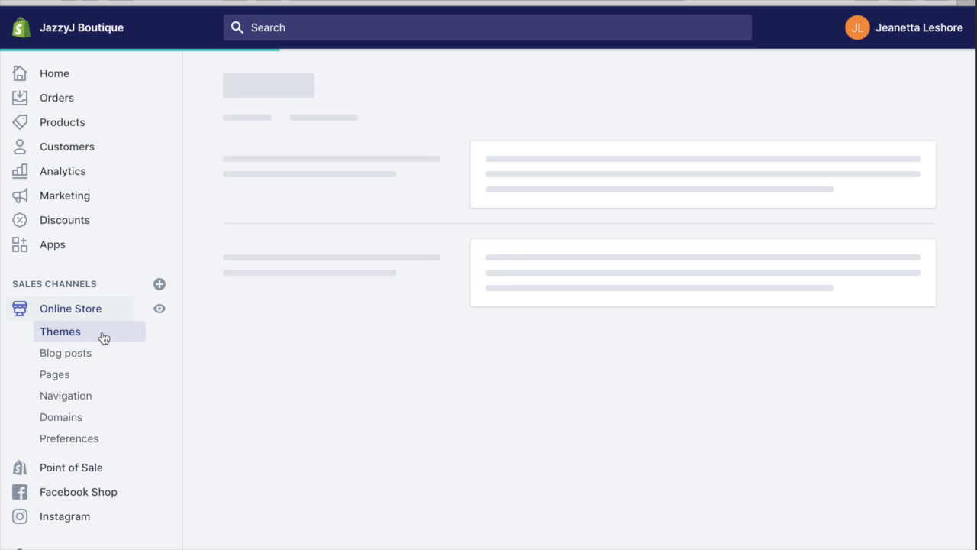
{"action": "left_click", "coordinate": [73, 404]}
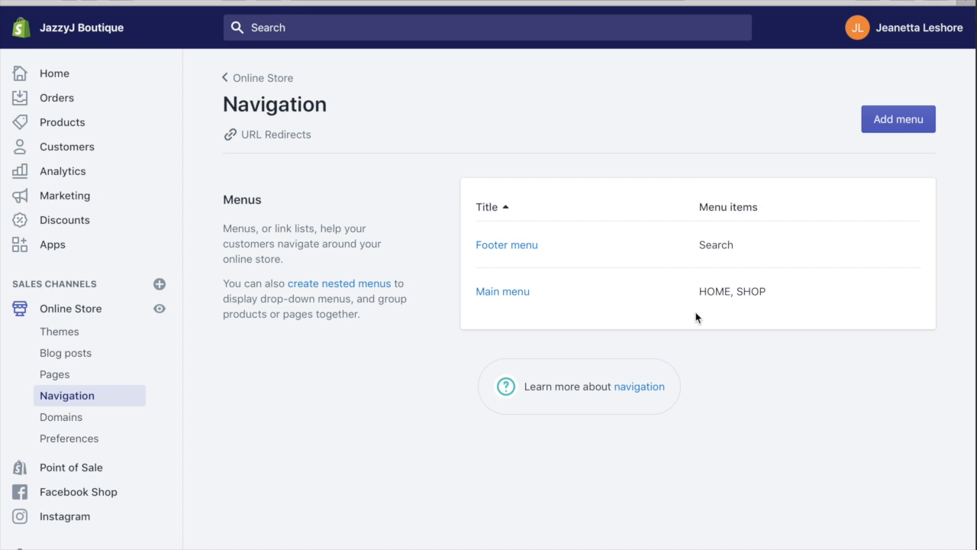
{"action": "left_click", "coordinate": [504, 294]}
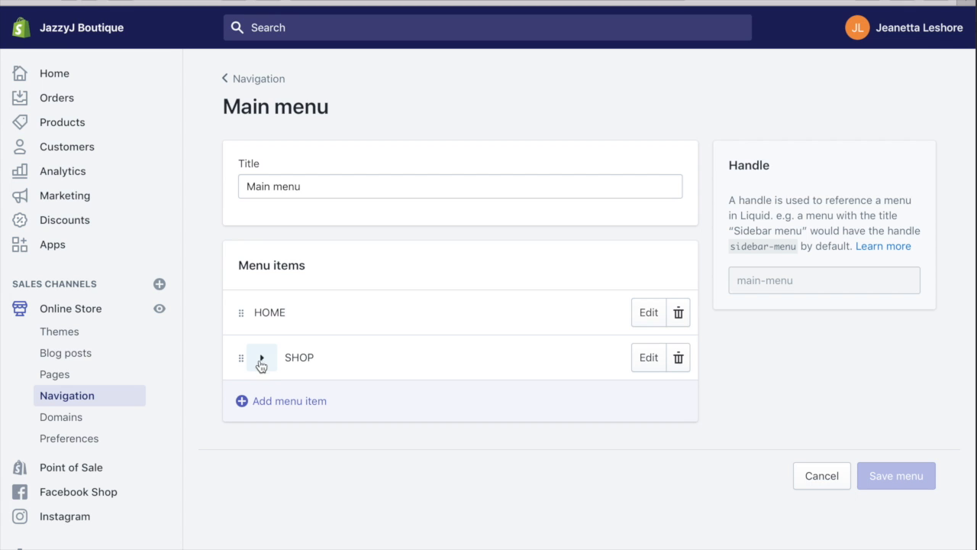
{"action": "left_click", "coordinate": [261, 361]}
- Add a menu item named Rings under SHOP and link it to the Rings collection
{"action": "scroll", "coordinate": [261, 359], "scroll_direction": "down", "scroll_amount": 3}
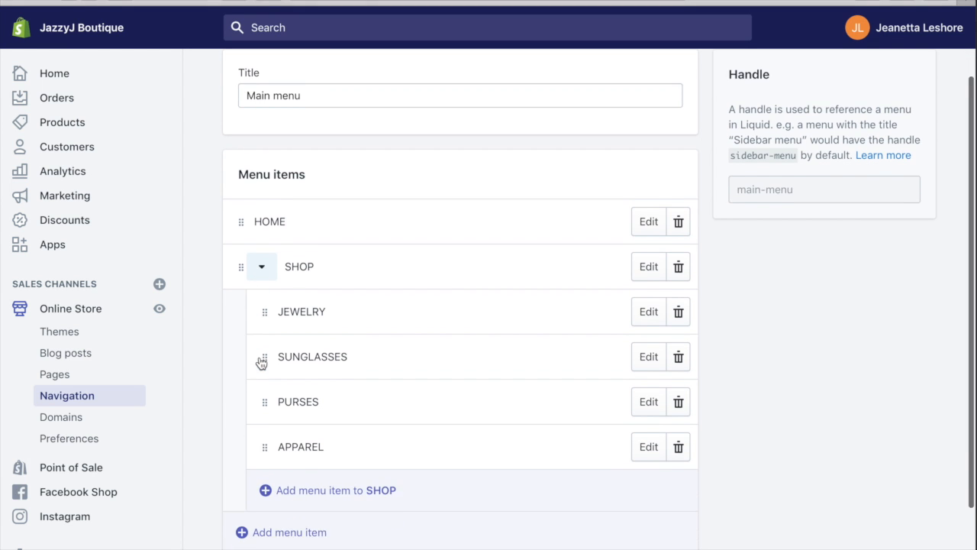
{"action": "left_click", "coordinate": [326, 466]}
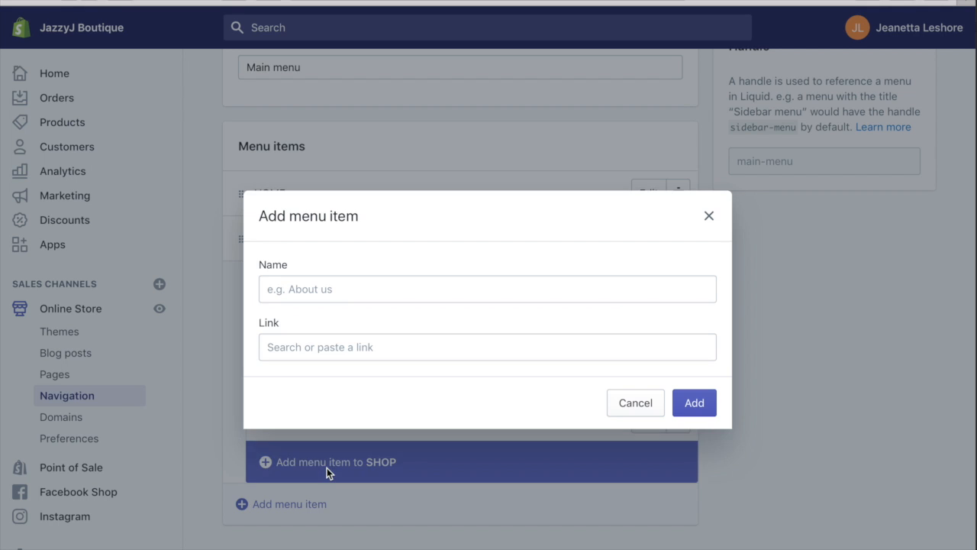
{"action": "left_click", "coordinate": [310, 291]}
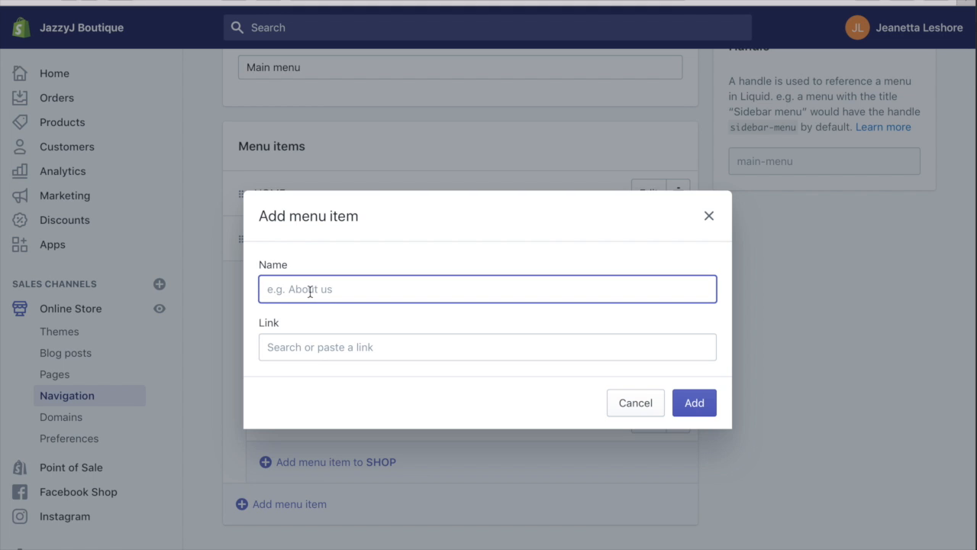
{"action": "type", "text": "Rings"}
{"action": "left_click", "coordinate": [308, 347]}
{"action": "type", "text": "rings"}
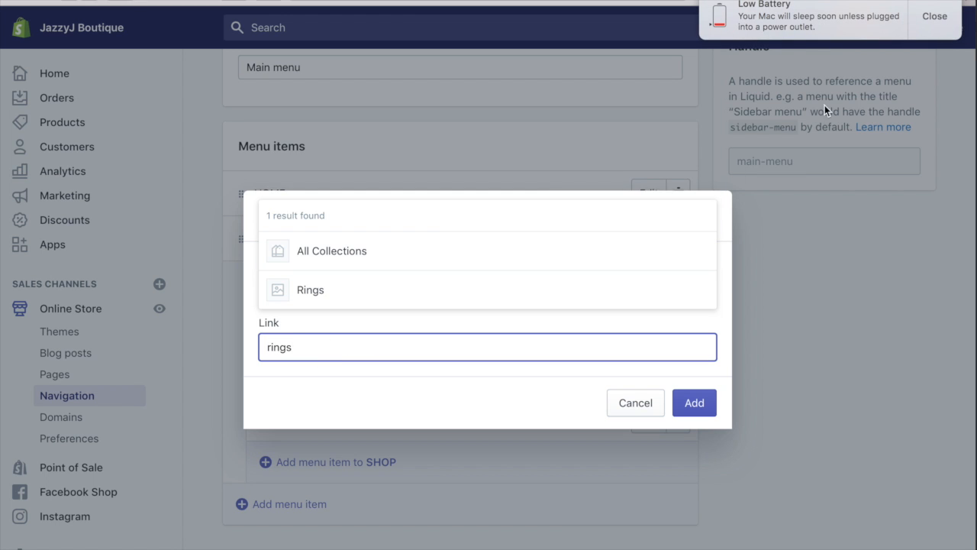
{"action": "left_click", "coordinate": [952, 27]}
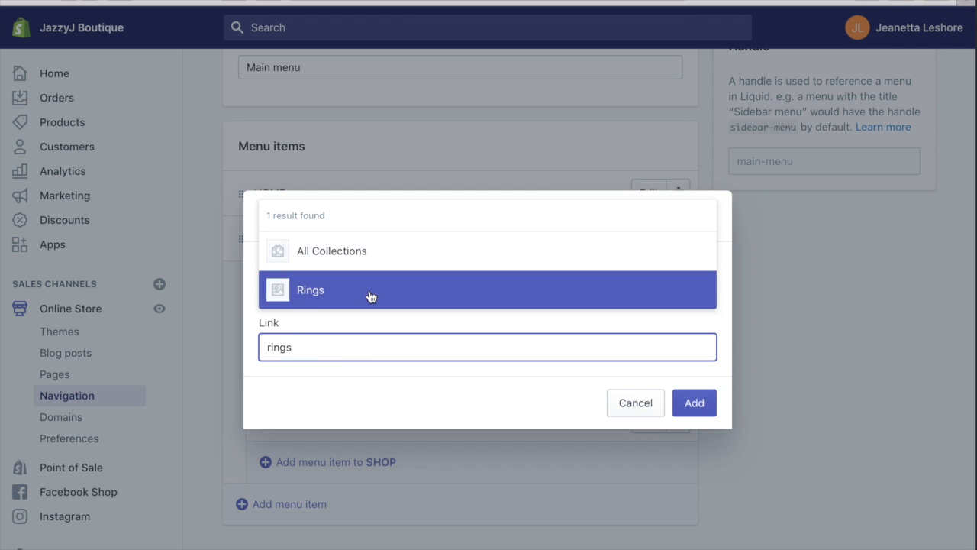
{"action": "left_click", "coordinate": [371, 293]}
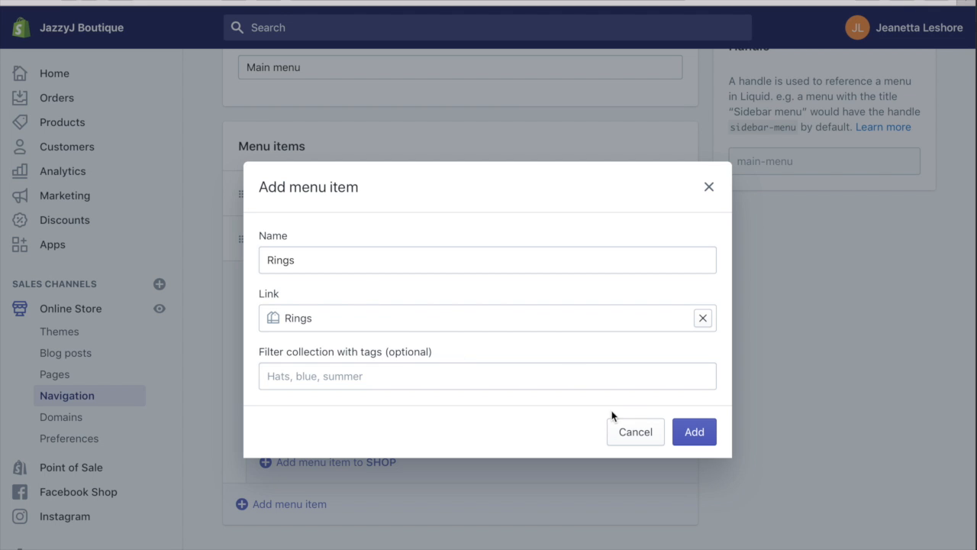
{"action": "left_click", "coordinate": [698, 440]}
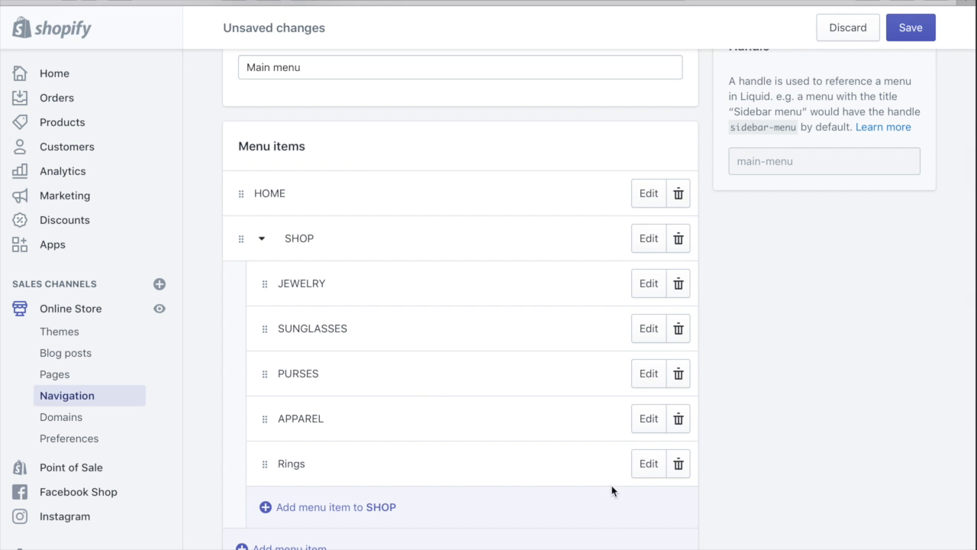
- Rename the Rings menu item in capitals as RINGS and save the main menu
{"action": "left_click", "coordinate": [649, 472]}
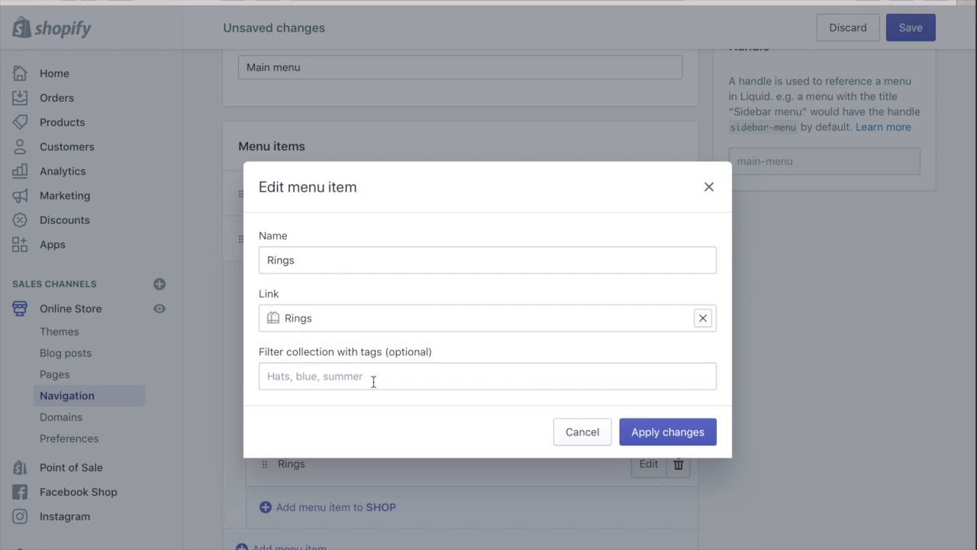
{"action": "double_click", "coordinate": [314, 264]}
{"action": "type", "text": "RINGS"}
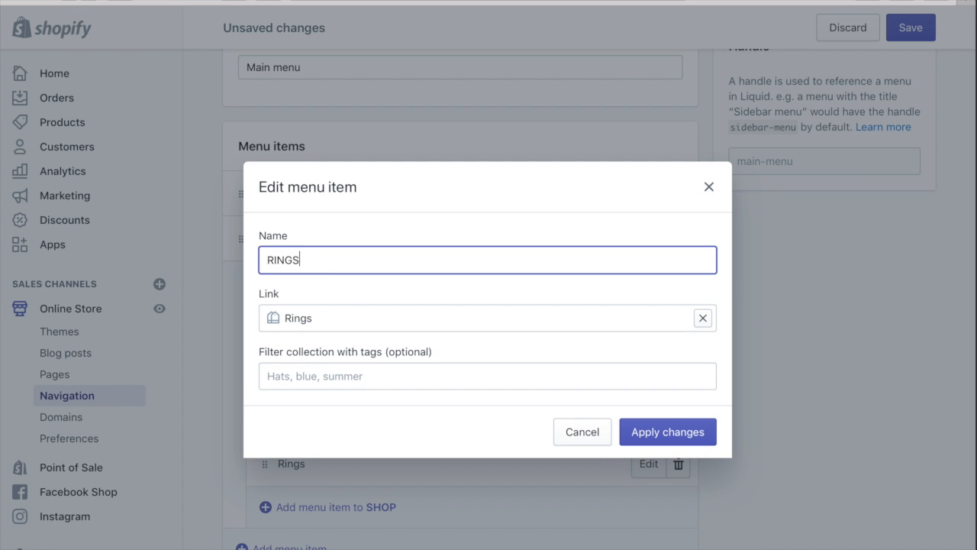
{"action": "left_click", "coordinate": [655, 429]}
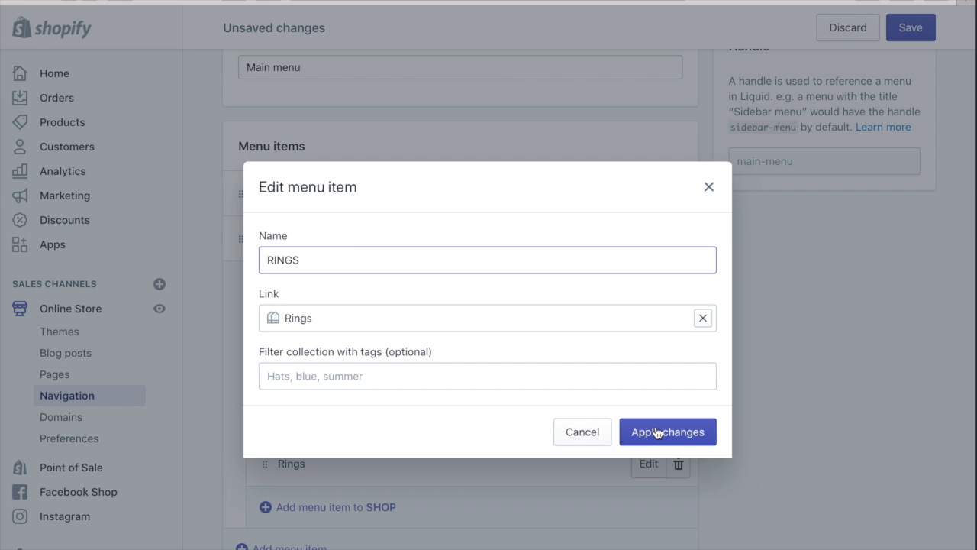
{"action": "left_click", "coordinate": [888, 34]}
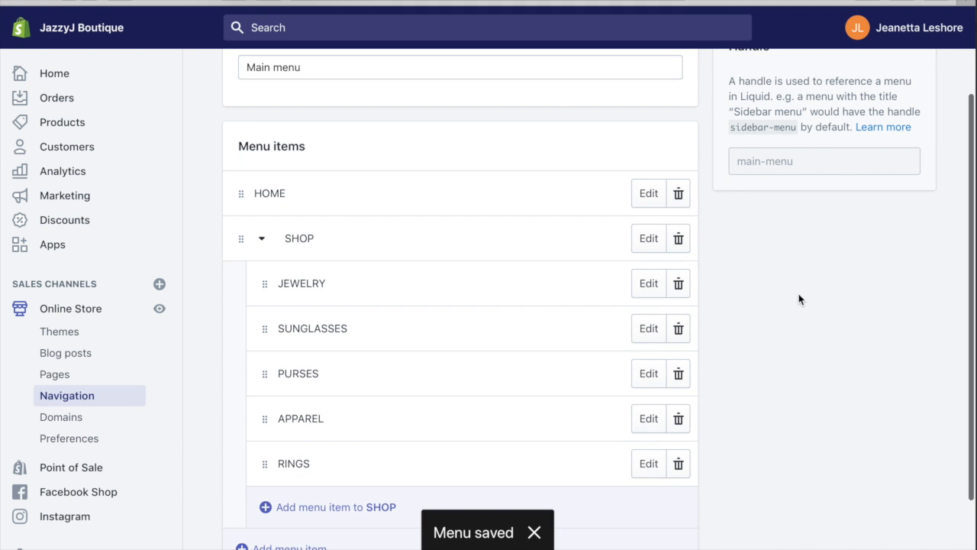
{"action": "scroll", "coordinate": [426, 370], "scroll_direction": "down", "scroll_amount": 1}
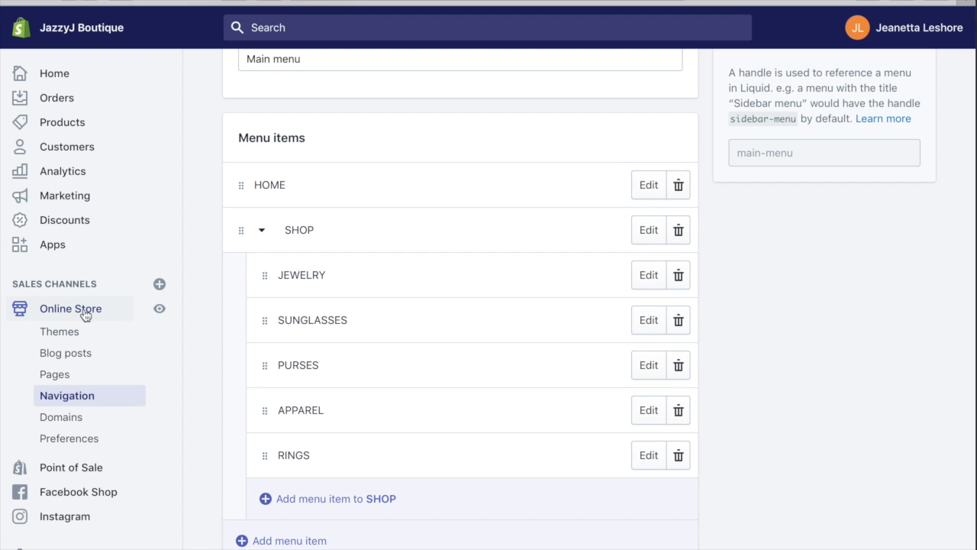
- View the live online store and open the Rings collection from its SHOP menu
{"action": "left_click", "coordinate": [160, 319]}
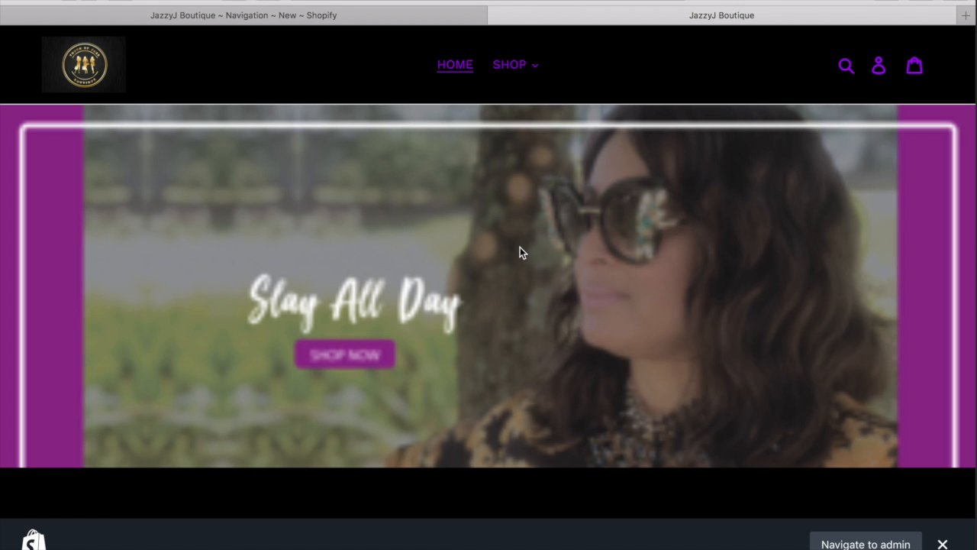
{"action": "scroll", "coordinate": [520, 247], "scroll_direction": "down", "scroll_amount": 2}
{"action": "scroll", "coordinate": [520, 246], "scroll_direction": "up", "scroll_amount": 2}
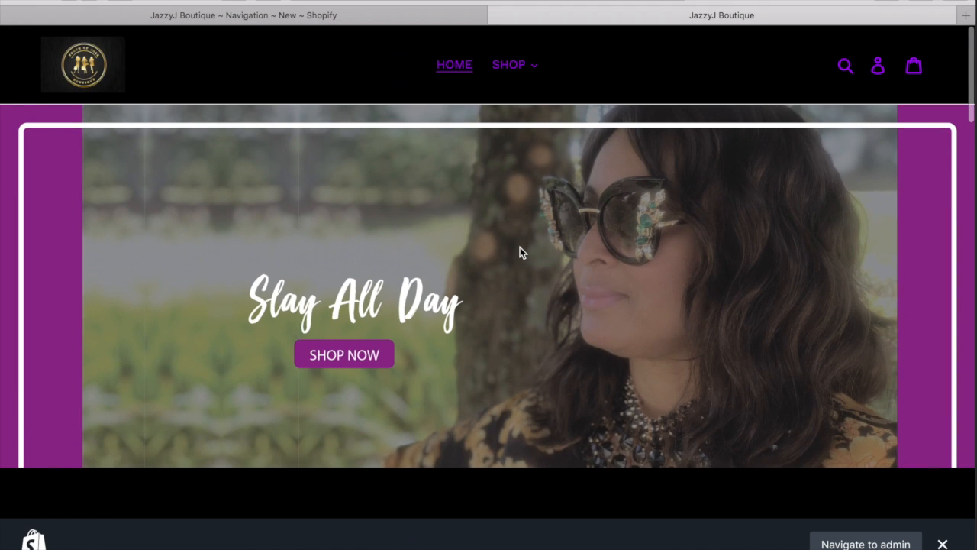
{"action": "left_click", "coordinate": [533, 74]}
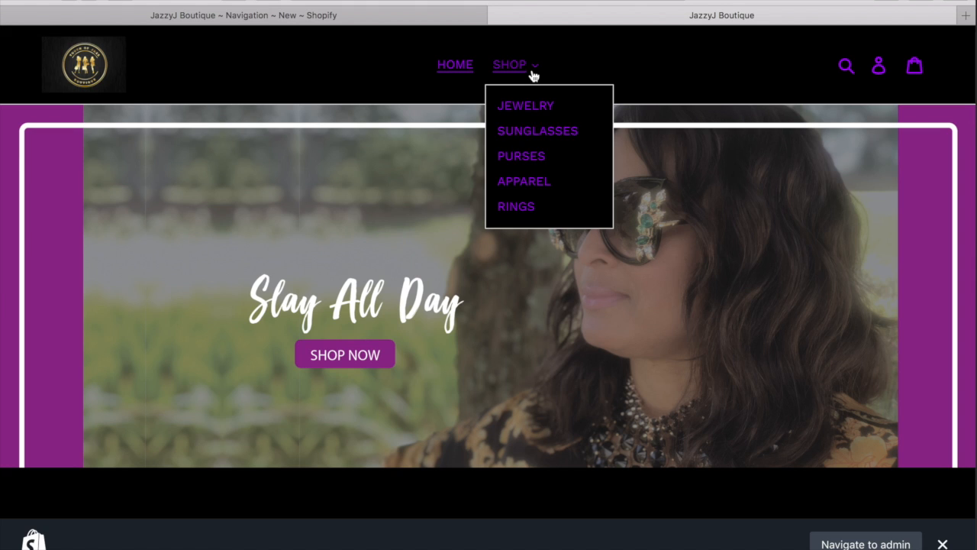
{"action": "left_click", "coordinate": [518, 209]}
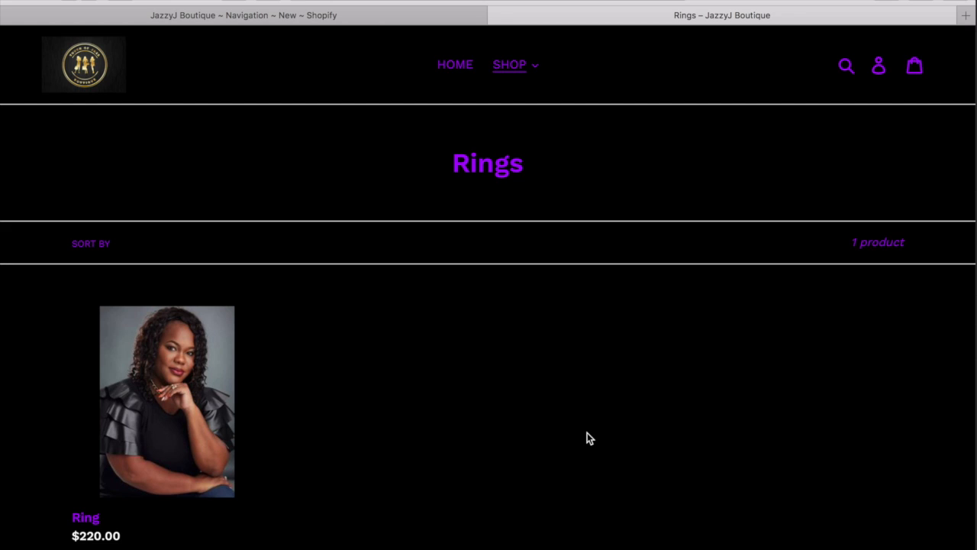
{"action": "scroll", "coordinate": [587, 432], "scroll_direction": "down", "scroll_amount": 1}
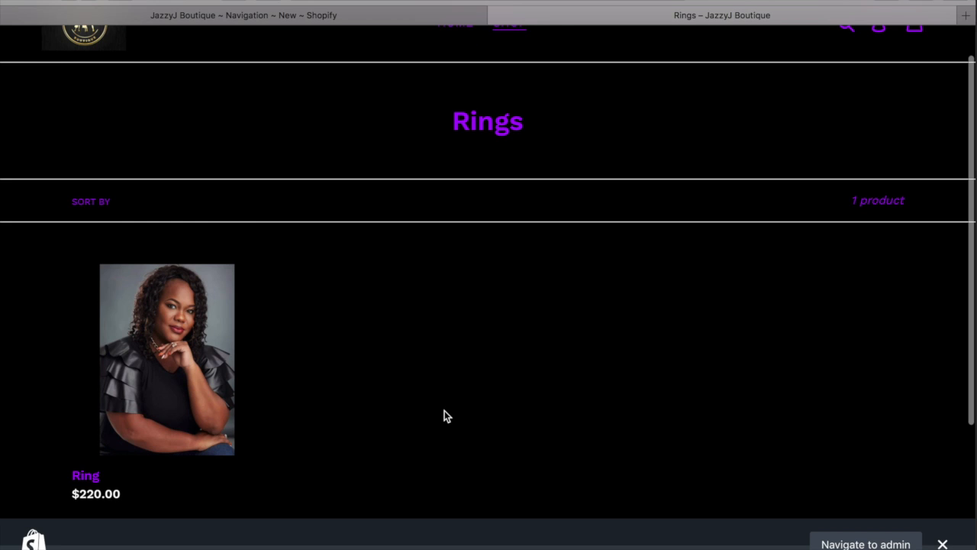
{"action": "scroll", "coordinate": [445, 410], "scroll_direction": "down", "scroll_amount": 2}
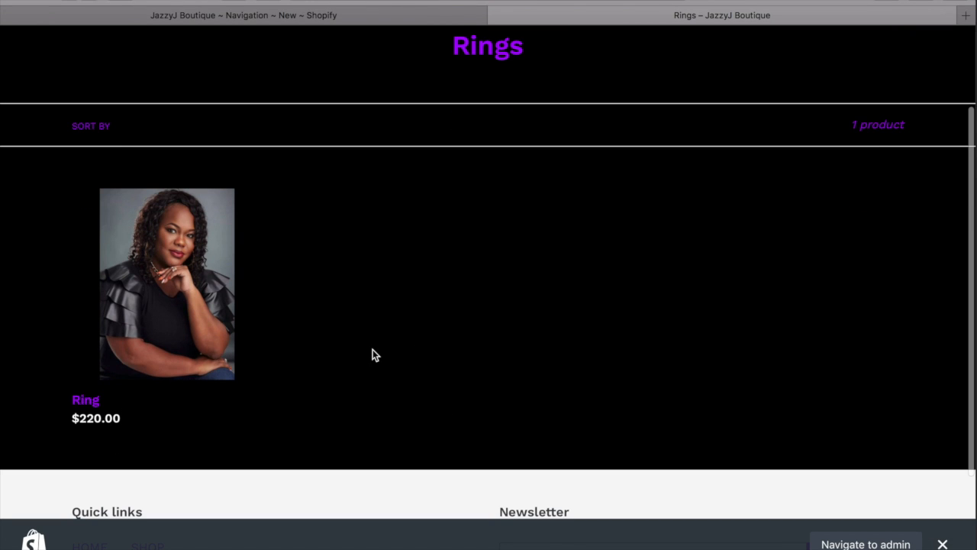
- Open the Ring product in the storefront and examine its description and its Size and Color choices
{"action": "left_click", "coordinate": [82, 398]}
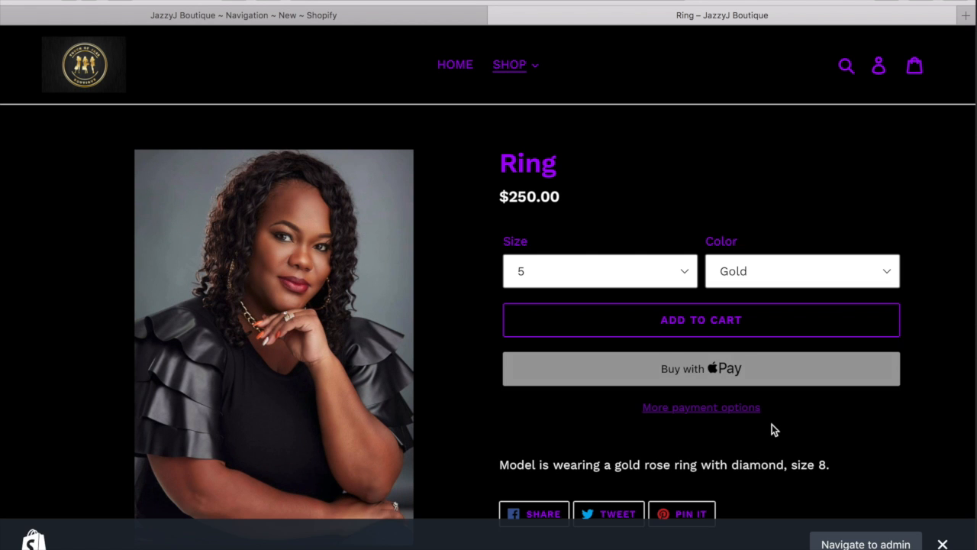
{"action": "scroll", "coordinate": [772, 423], "scroll_direction": "down", "scroll_amount": 1}
{"action": "left_click_drag", "start_coordinate": [502, 464], "coordinate": [726, 452]}
{"action": "left_click", "coordinate": [722, 451]}
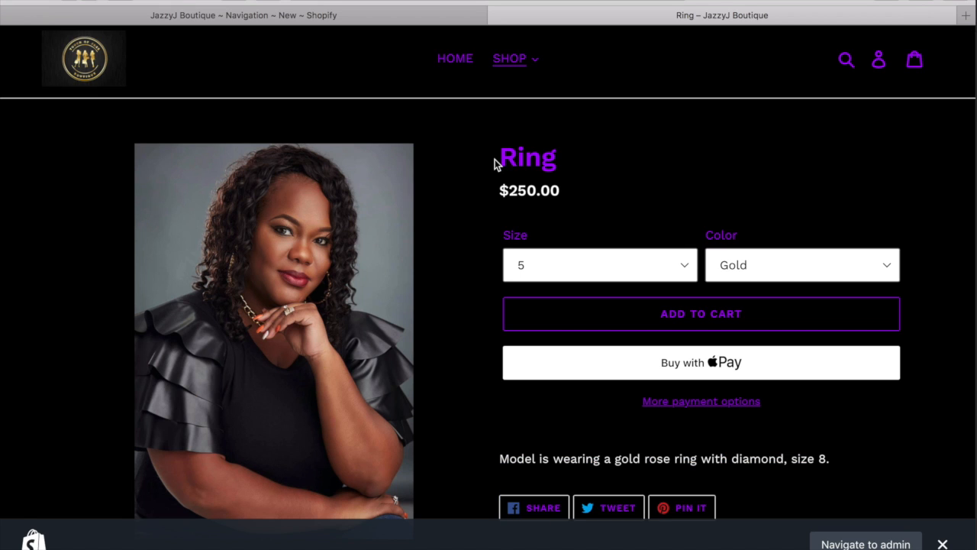
{"action": "left_click", "coordinate": [568, 273]}
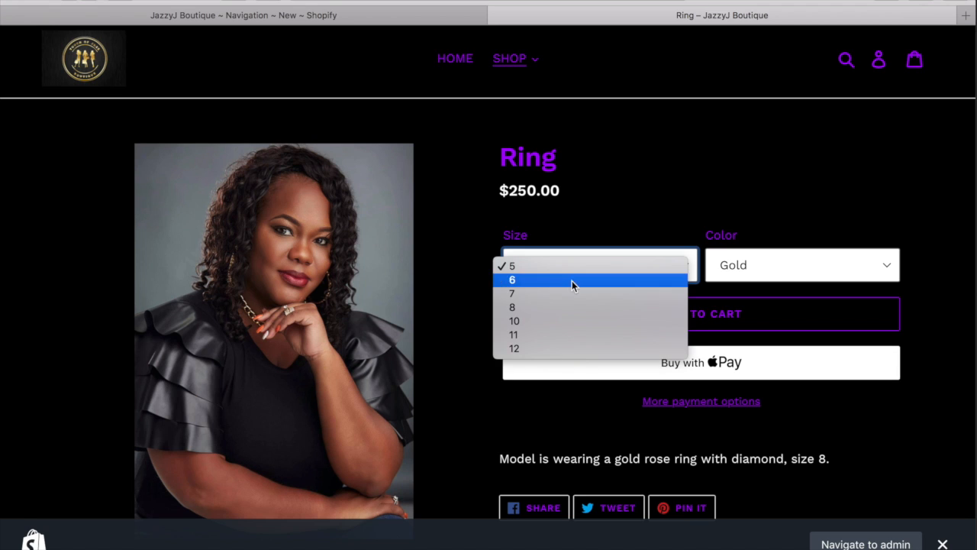
{"action": "left_click", "coordinate": [726, 271]}
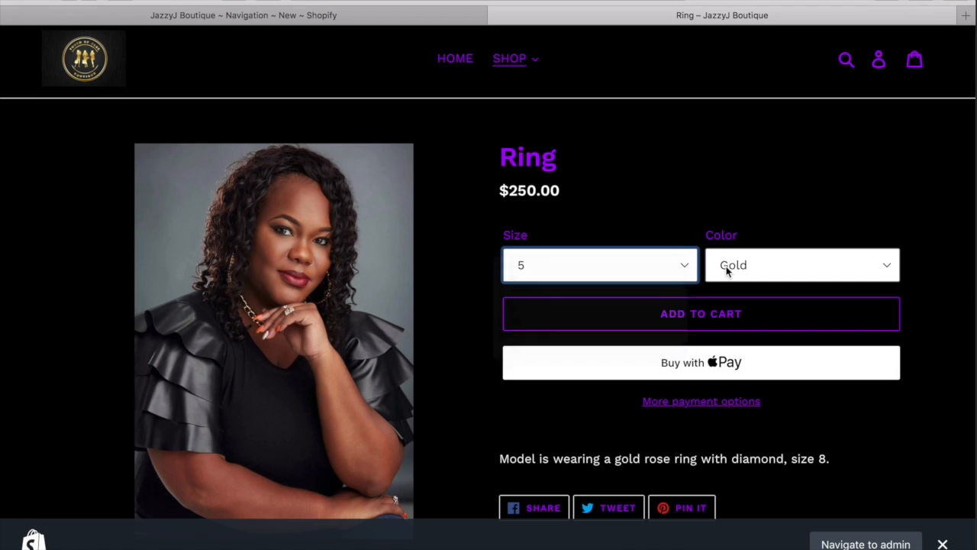
{"action": "left_click", "coordinate": [726, 269]}
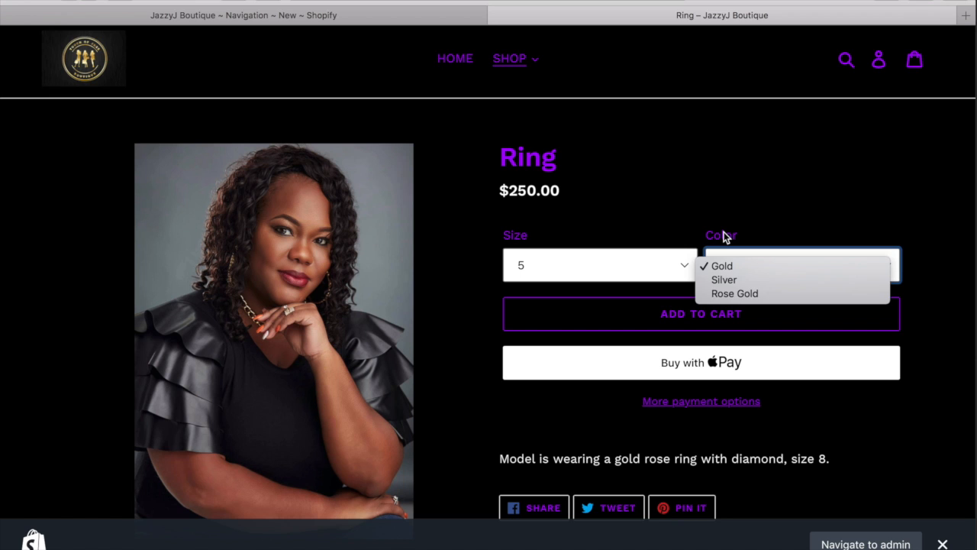
{"action": "scroll", "coordinate": [726, 236], "scroll_direction": "down", "scroll_amount": 3}
{"action": "scroll", "coordinate": [725, 238], "scroll_direction": "up", "scroll_amount": 2}
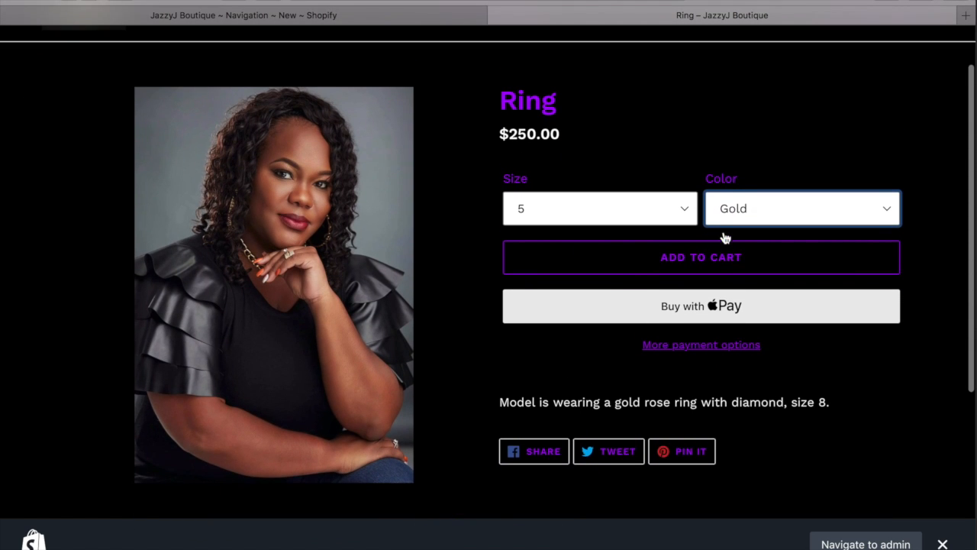
{"action": "scroll", "coordinate": [726, 238], "scroll_direction": "up", "scroll_amount": 2}
{"action": "scroll", "coordinate": [724, 236], "scroll_direction": "down", "scroll_amount": 1}
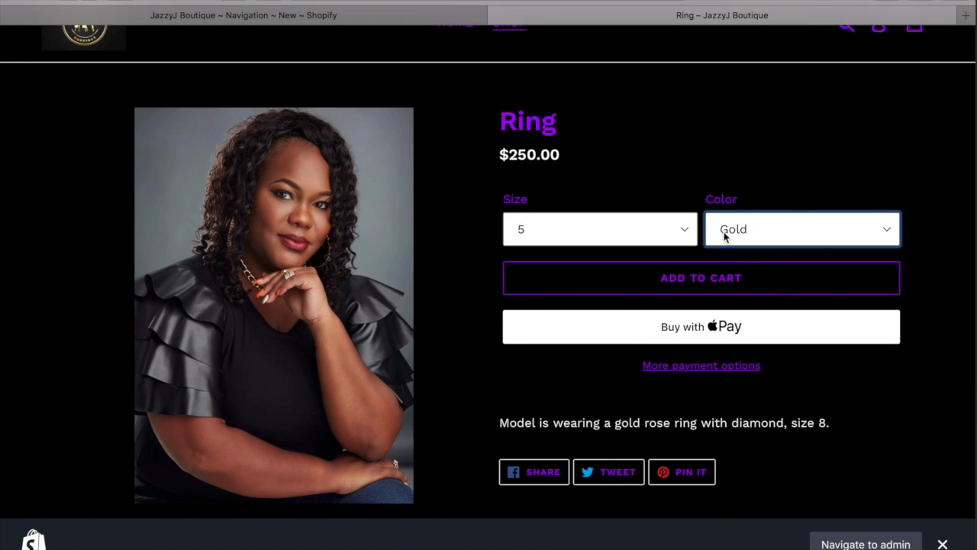
{"action": "scroll", "coordinate": [725, 237], "scroll_direction": "down", "scroll_amount": 1}
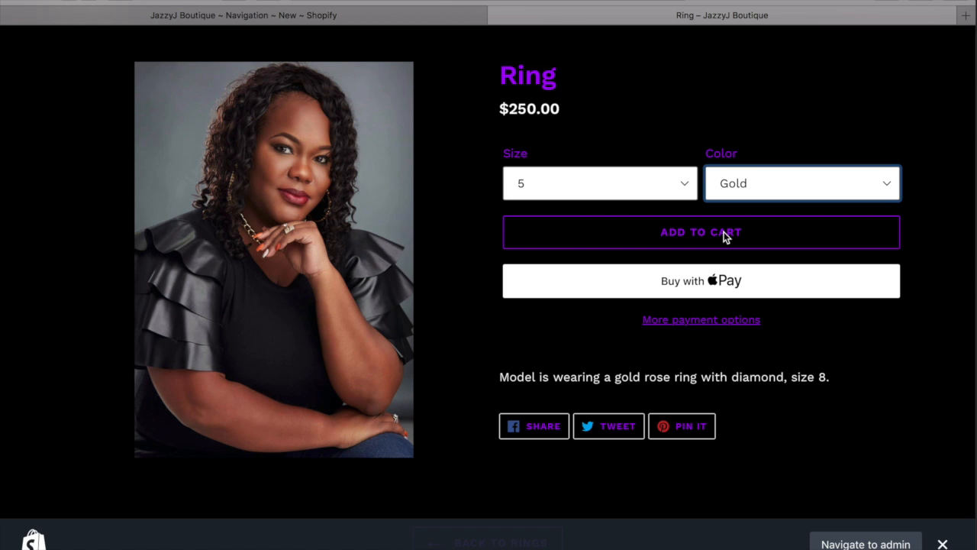
{"action": "scroll", "coordinate": [725, 237], "scroll_direction": "up", "scroll_amount": 1}
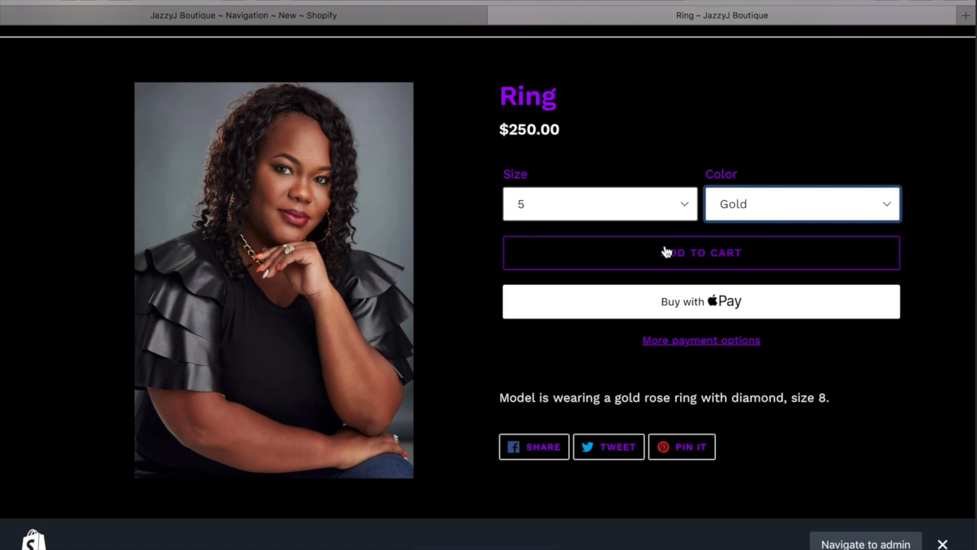